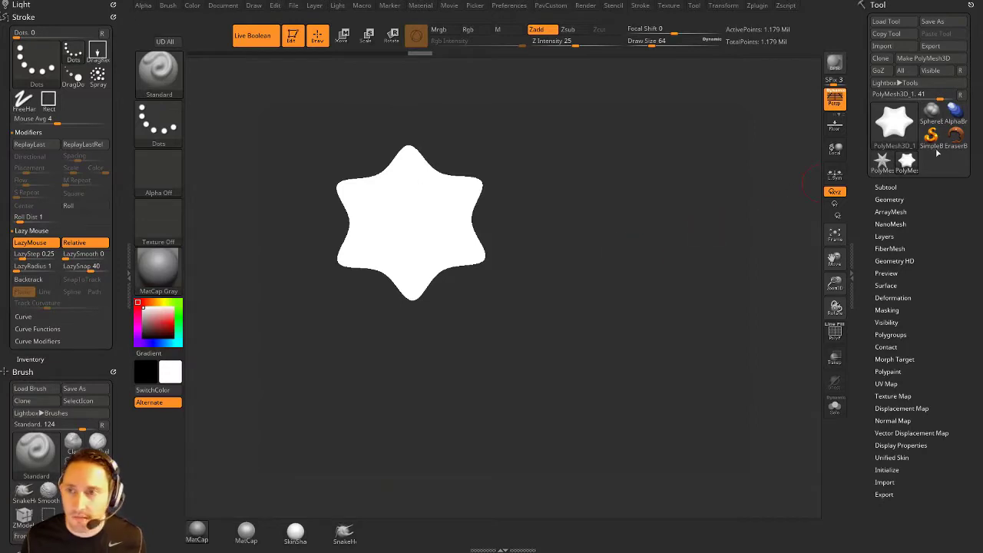
Step: Place a PolyMesh3D star on the canvas in Edit mode with the MatCap Gray material, facing the front
{"action": "left_click", "coordinate": [881, 161]}
{"action": "left_click_drag", "start_coordinate": [419, 311], "coordinate": [483, 395]}
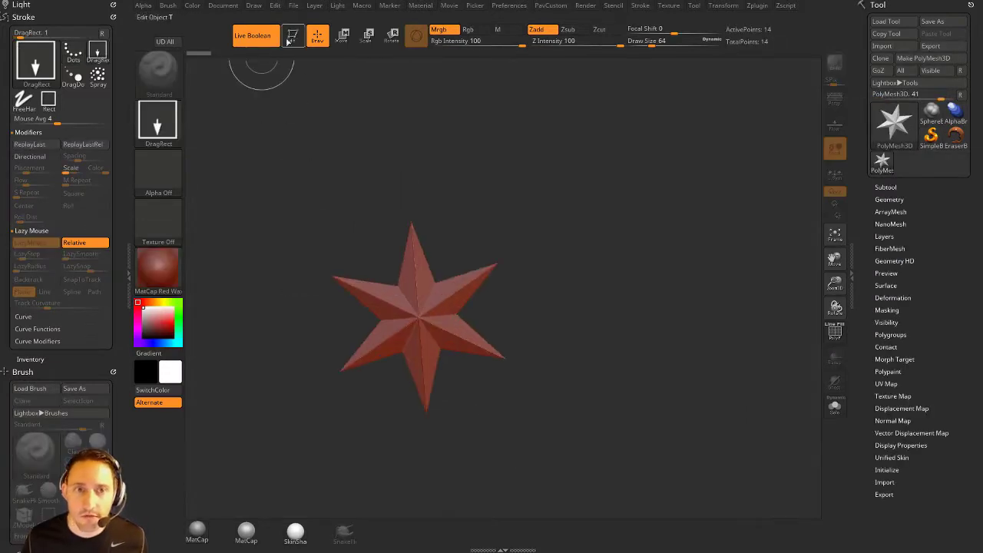
{"action": "left_click", "coordinate": [196, 530]}
{"action": "mouse_move", "coordinate": [343, 461]}
{"action": "left_mouse_down"}
{"action": "mouse_move", "coordinate": [708, 331]}
{"action": "mouse_move", "coordinate": [681, 334]}
{"action": "mouse_move", "coordinate": [711, 300]}
{"action": "mouse_move", "coordinate": [717, 314]}
{"action": "left_mouse_up"}
Step: Select the ChiselRect sculpting brush and close the Light and Stroke palettes so the Brush palette is fully accessible
{"action": "key", "text": "b"}
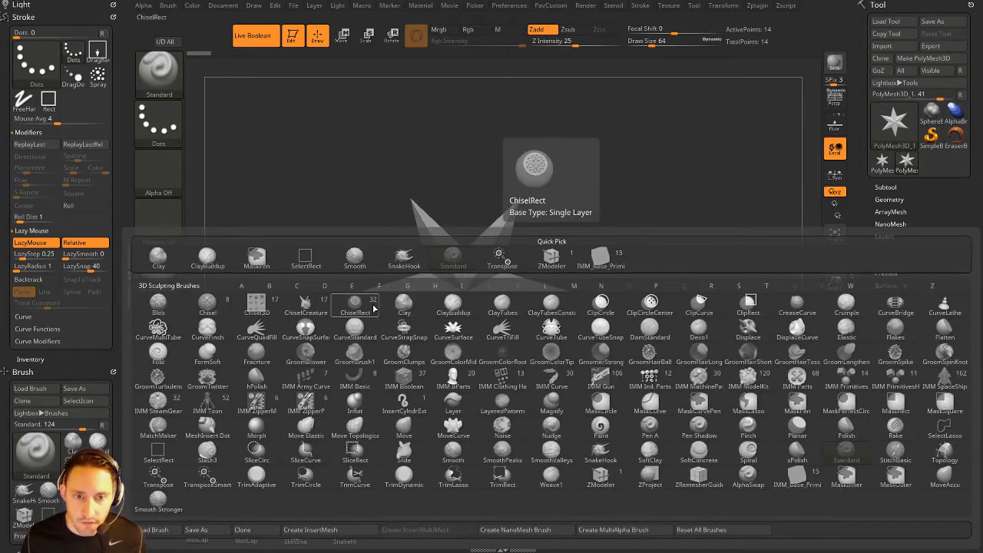
{"action": "left_click", "coordinate": [373, 306]}
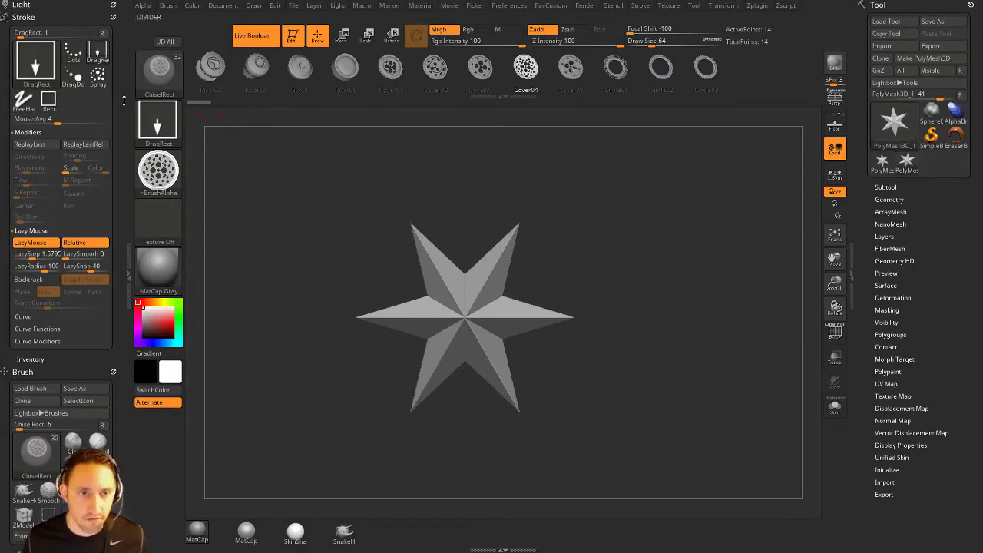
{"action": "left_click", "coordinate": [113, 16]}
{"action": "left_click", "coordinate": [113, 5]}
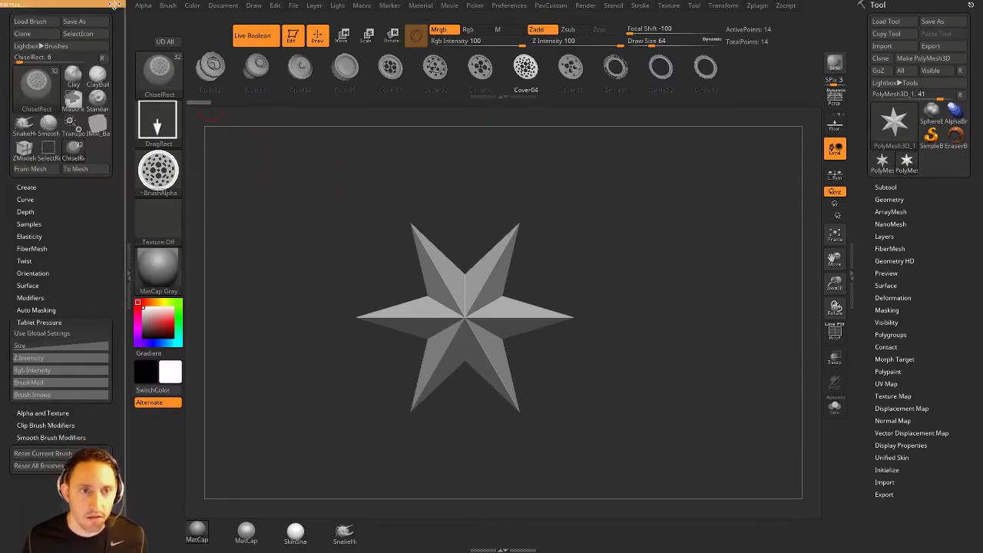
{"action": "left_click", "coordinate": [113, 6]}
{"action": "left_click", "coordinate": [165, 17]}
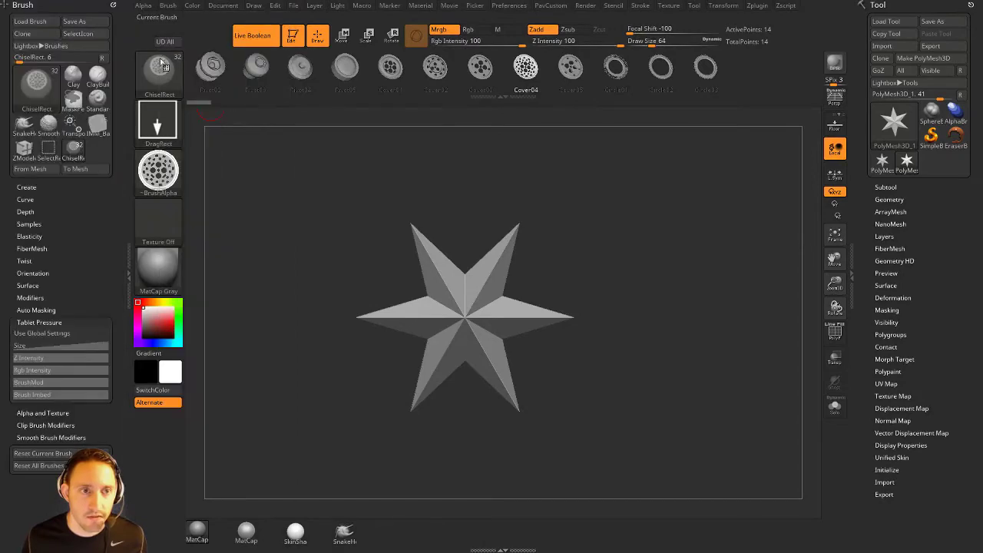
Step: Clone the ChiselRect brush and delete every mesh contained in the copy
{"action": "left_click", "coordinate": [35, 82]}
{"action": "left_click", "coordinate": [242, 353]}
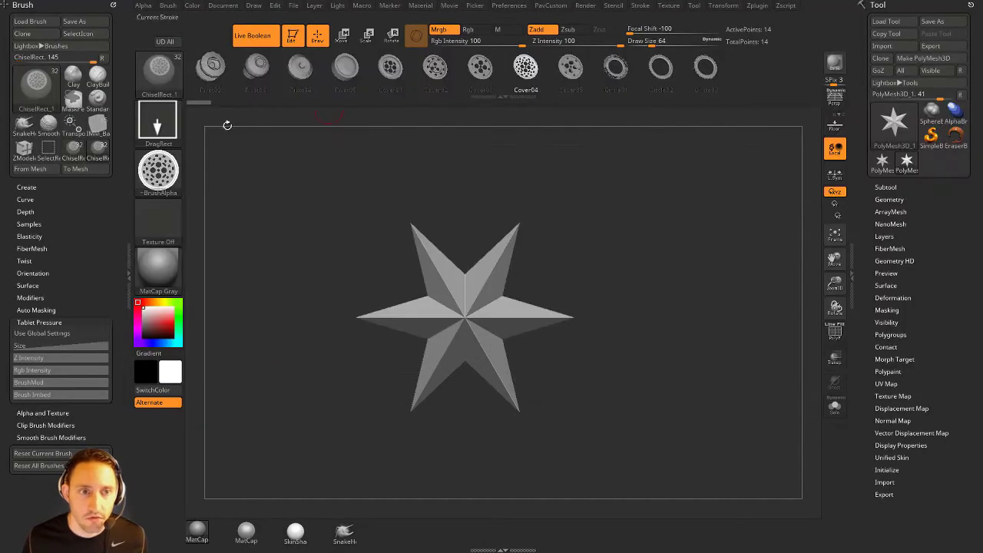
{"action": "left_click", "coordinate": [30, 188]}
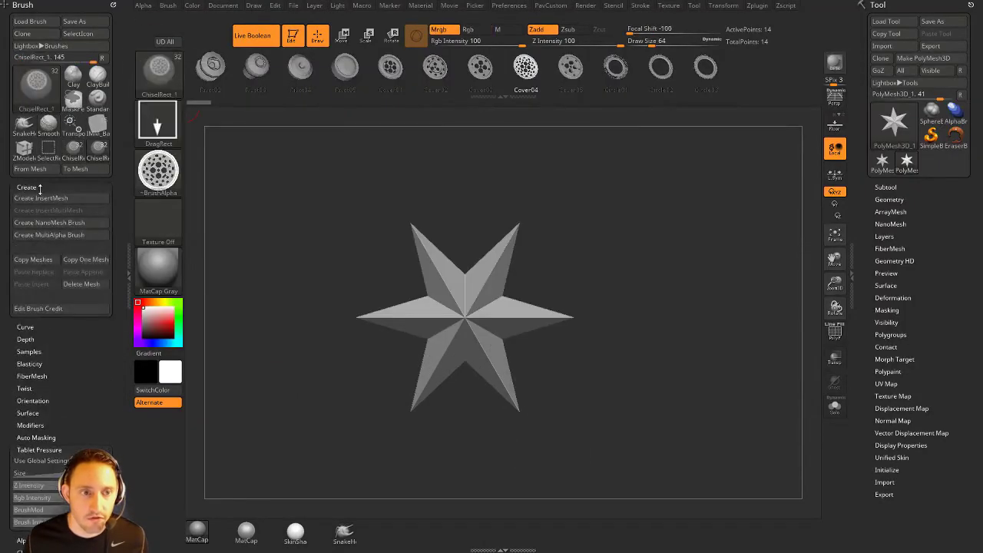
{"action": "left_click", "coordinate": [75, 286]}
{"action": "left_click", "coordinate": [80, 285]}
{"action": "left_click", "coordinate": [81, 284]}
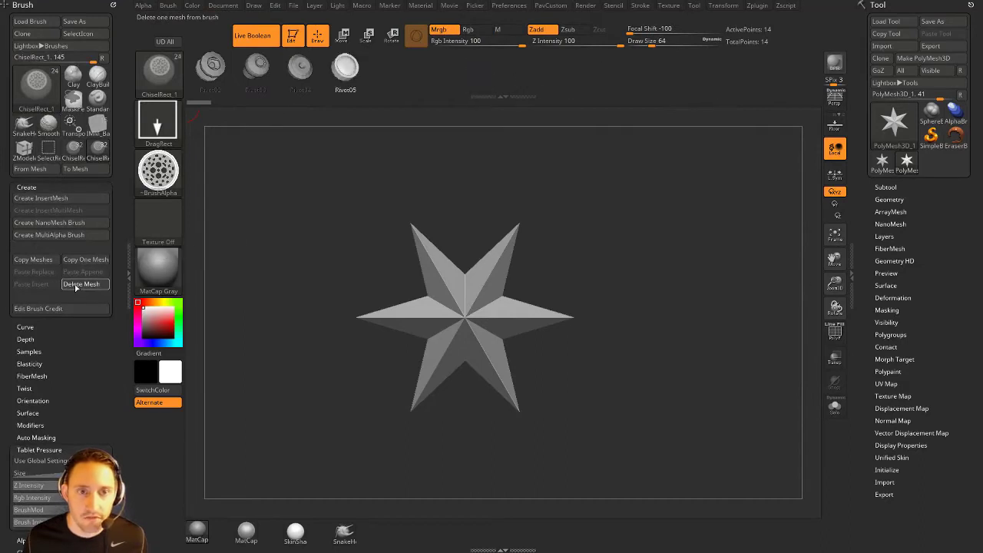
{"action": "left_click", "coordinate": [81, 284]}
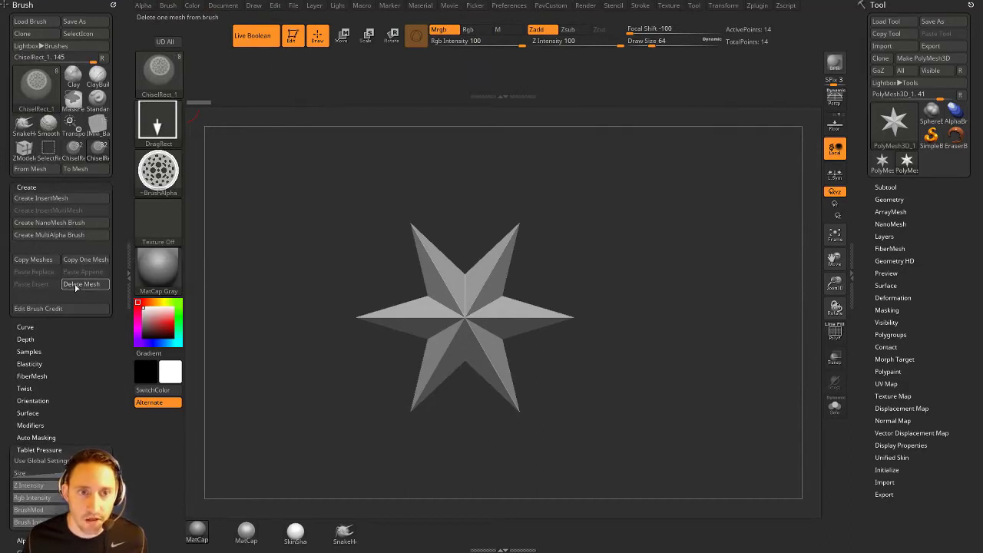
{"action": "left_click", "coordinate": [75, 286]}
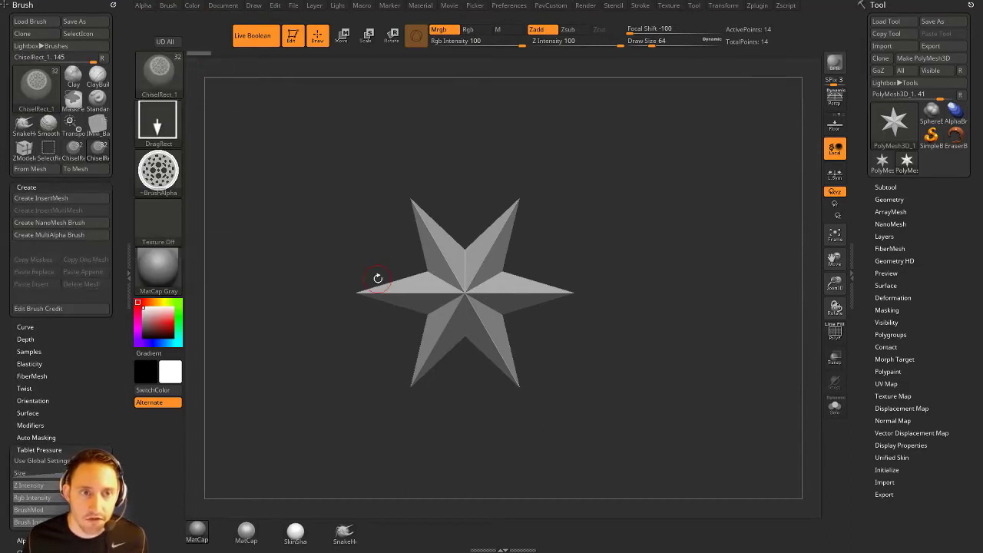
Step: Append the star mesh twice to the emptied ChiselRect copy
{"action": "left_click_drag", "start_coordinate": [583, 237], "coordinate": [593, 244]}
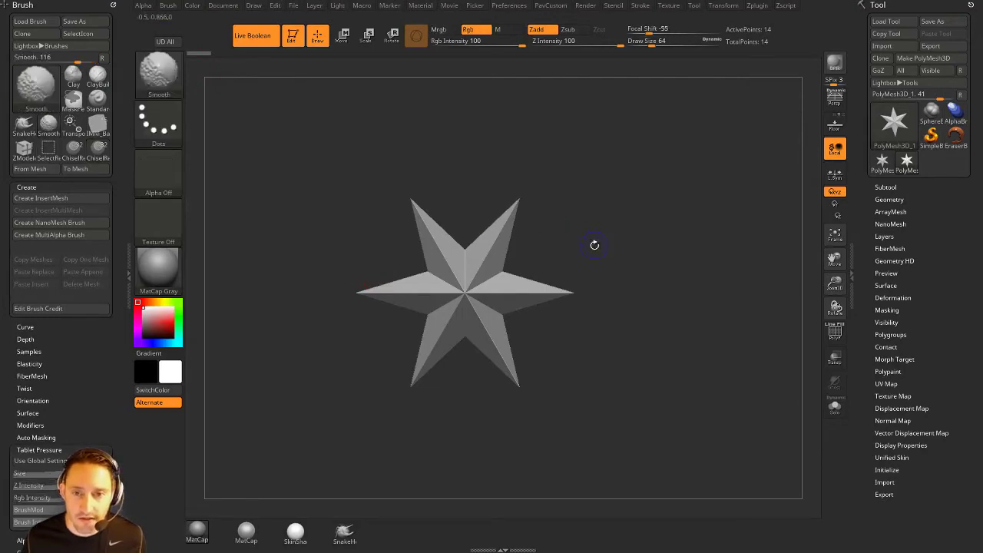
{"action": "key", "text": "b"}
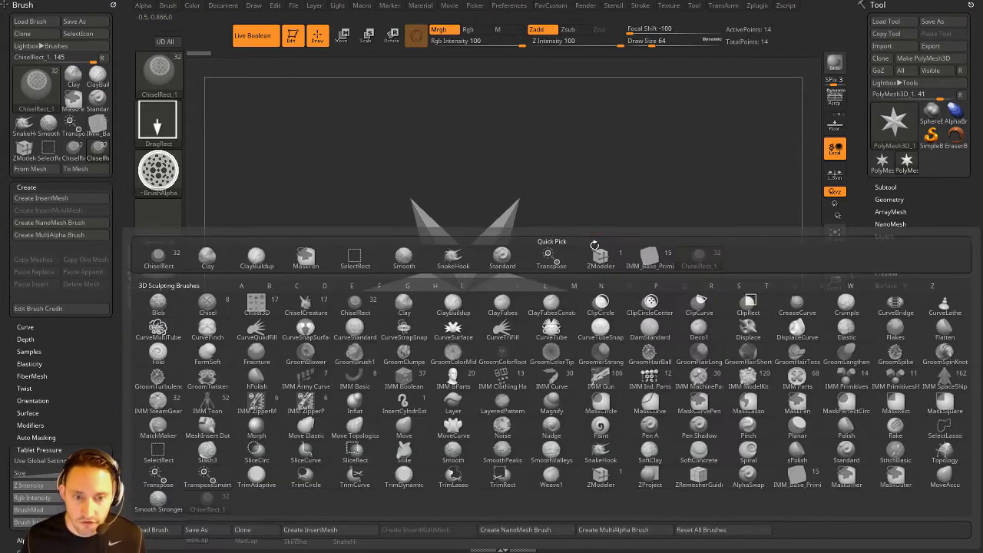
{"action": "left_click", "coordinate": [57, 170]}
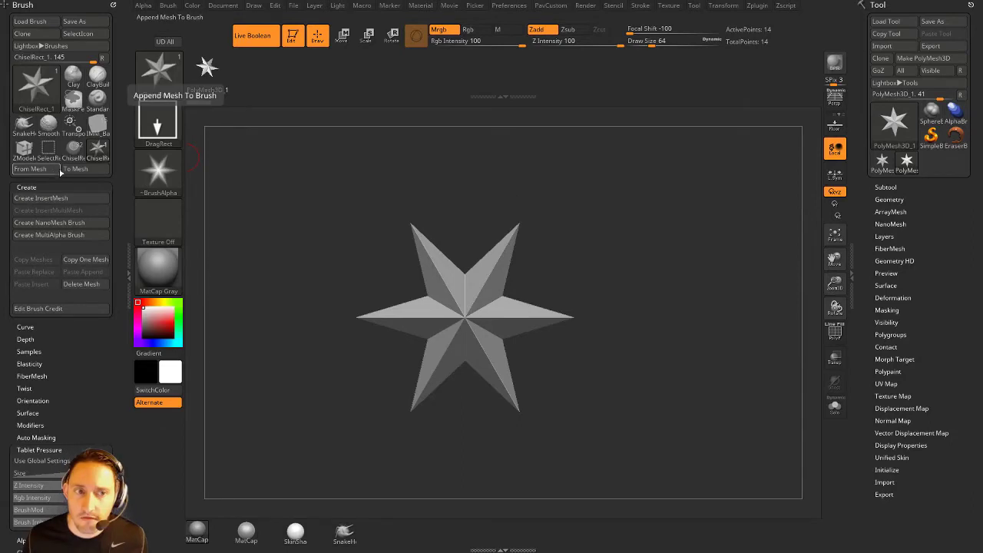
{"action": "left_click", "coordinate": [59, 169]}
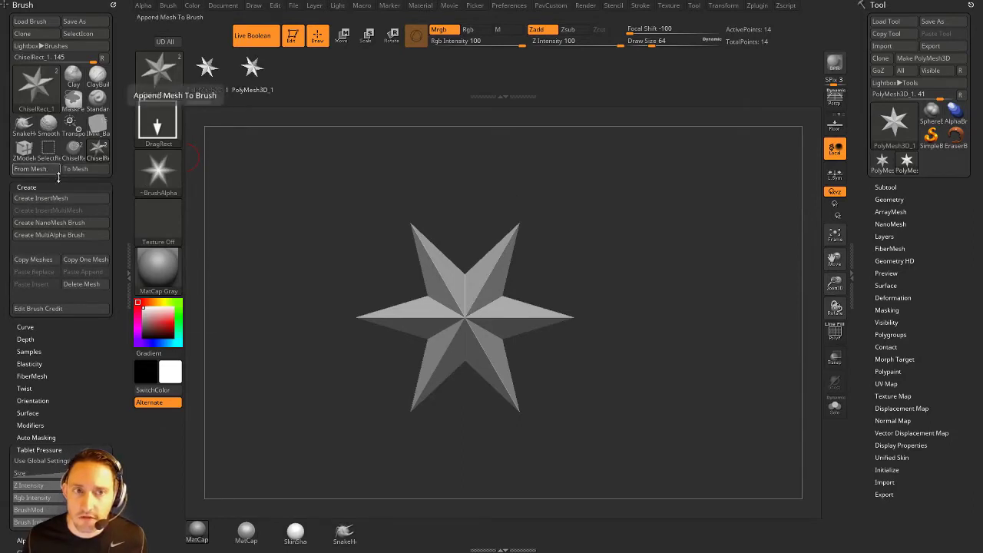
{"action": "left_click_drag", "start_coordinate": [334, 164], "coordinate": [328, 160]}
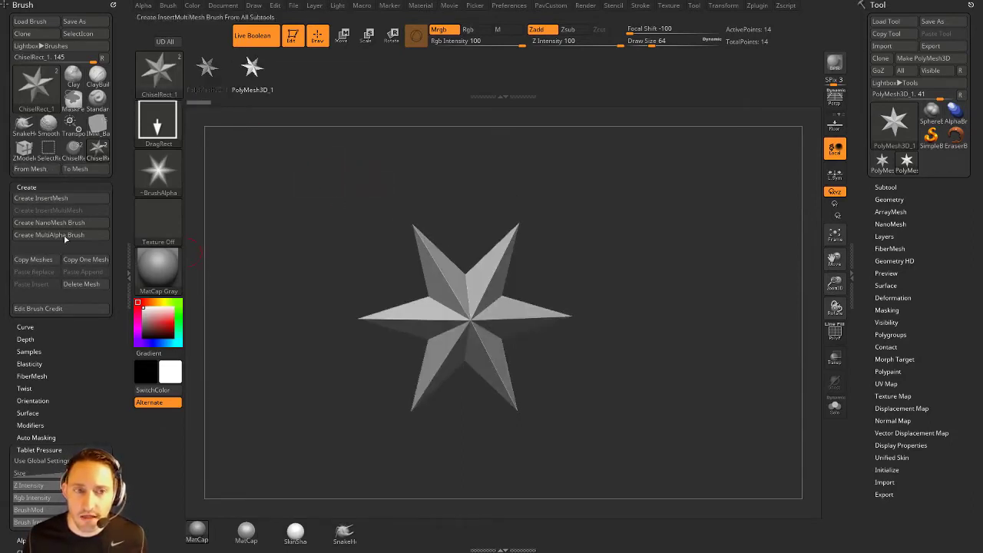
Step: Insert Cube3D, Cylinder3D and Ring3D as additional subtools beneath the star
{"action": "left_click", "coordinate": [885, 187]}
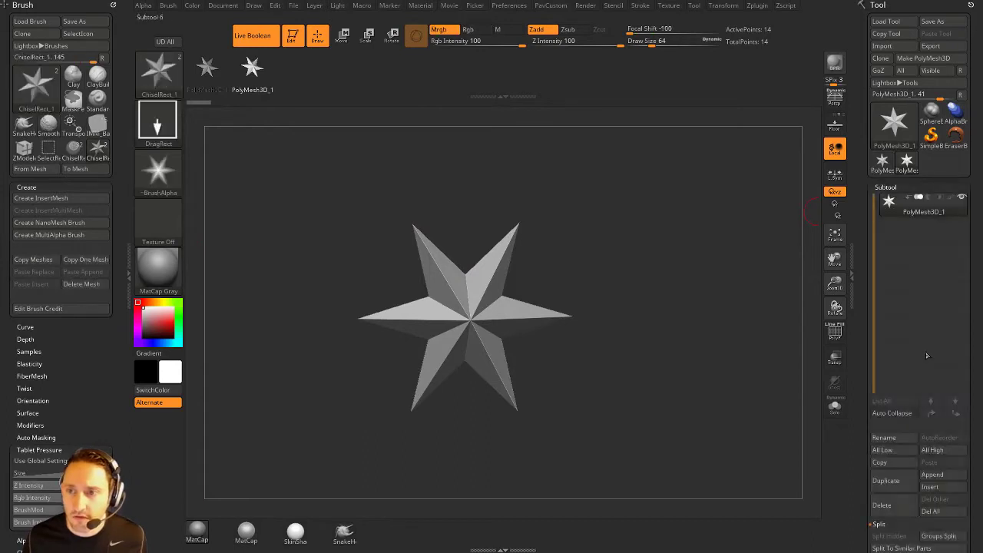
{"action": "left_click", "coordinate": [934, 488]}
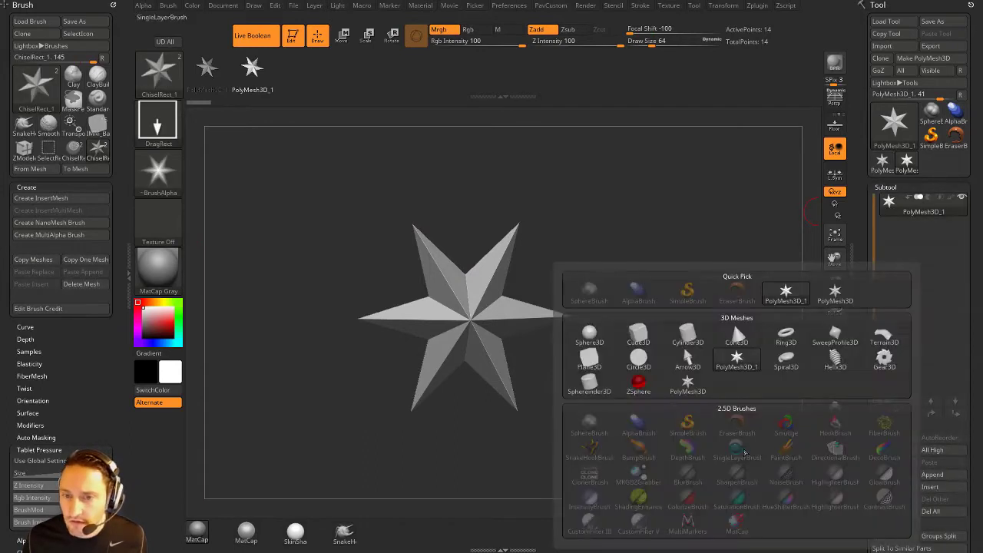
{"action": "left_click", "coordinate": [639, 335]}
{"action": "left_click", "coordinate": [931, 487]}
{"action": "left_click", "coordinate": [689, 340]}
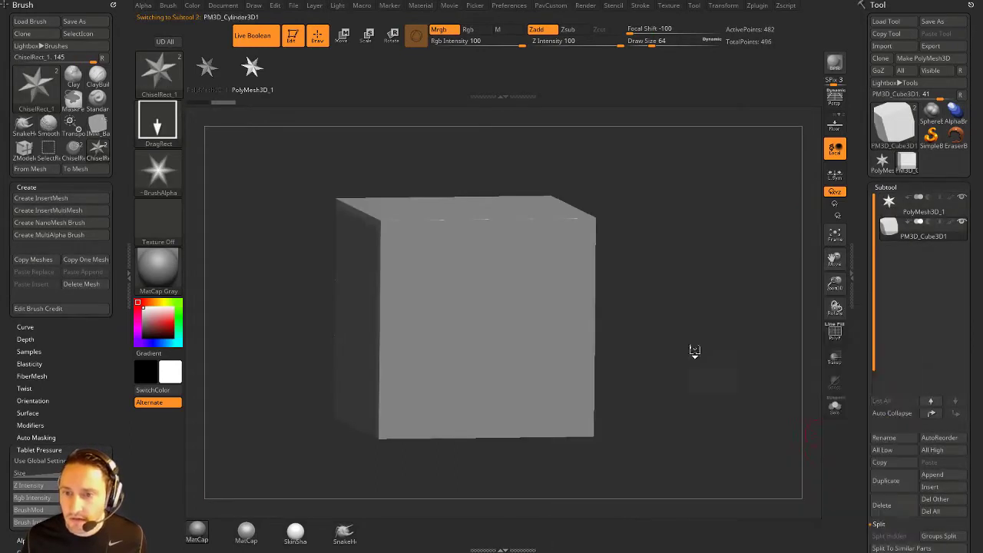
{"action": "left_click", "coordinate": [931, 487]}
{"action": "left_click", "coordinate": [786, 336]}
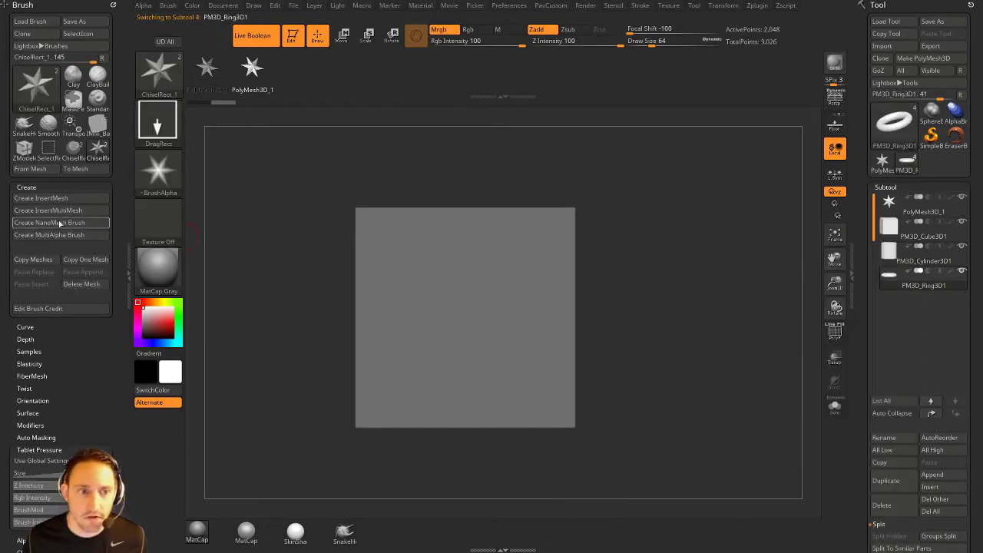
Step: Create an InsertMultiMesh from all subtools in the ChiselRect copy
{"action": "left_click", "coordinate": [57, 211]}
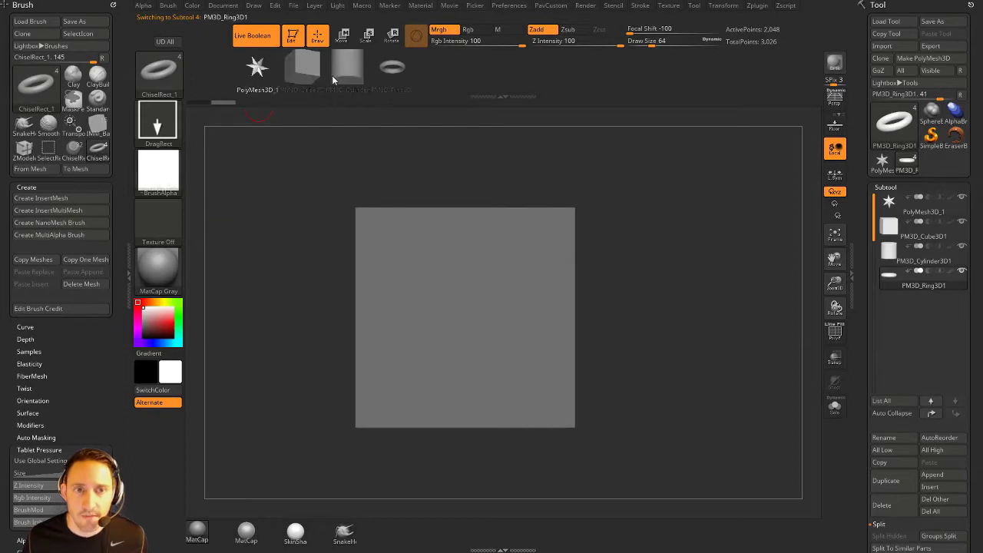
{"action": "key", "text": "Right"}
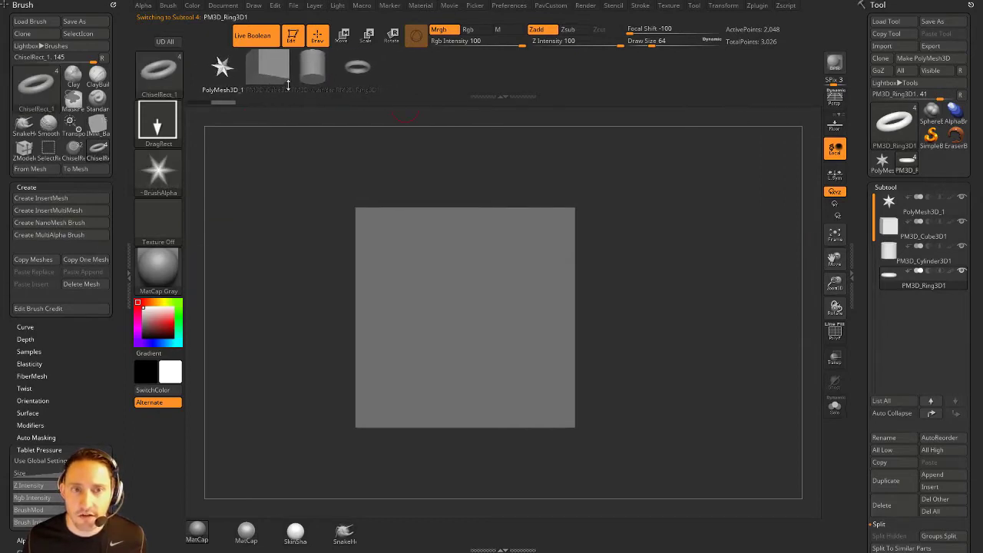
Step: Make the cube the active subtool, check its polygon wireframe, and subdivide it several times for sculpting
{"action": "left_click", "coordinate": [835, 332]}
{"action": "left_click_drag", "start_coordinate": [736, 312], "coordinate": [749, 317]}
{"action": "left_click", "coordinate": [569, 323], "text": "alt"}
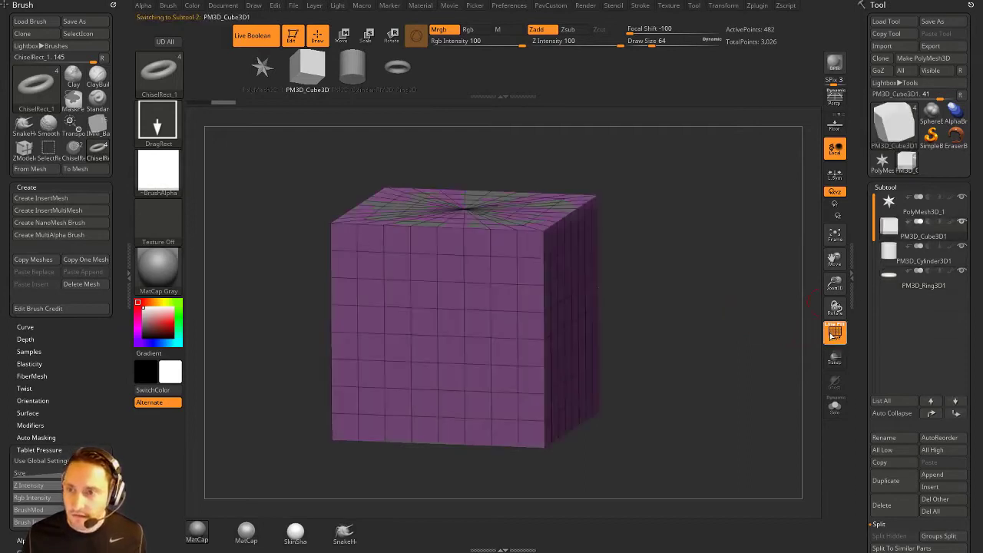
{"action": "key", "text": "d"}
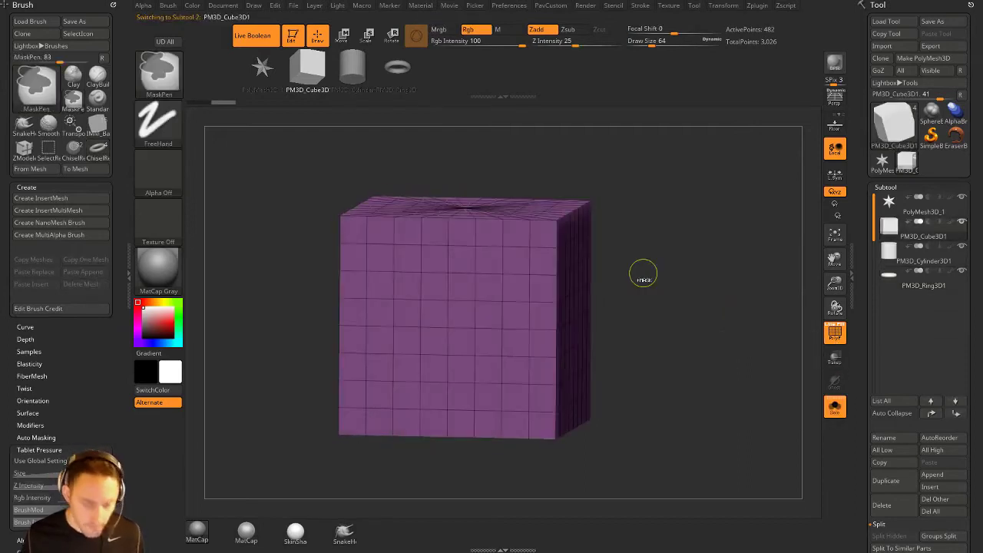
{"action": "key", "text": "ctrl+d"}
{"action": "left_click", "coordinate": [835, 333]}
Step: Stamp the brush's ring mesh three times on the cube's front face and inspect the raised shapes
{"action": "left_click", "coordinate": [398, 69]}
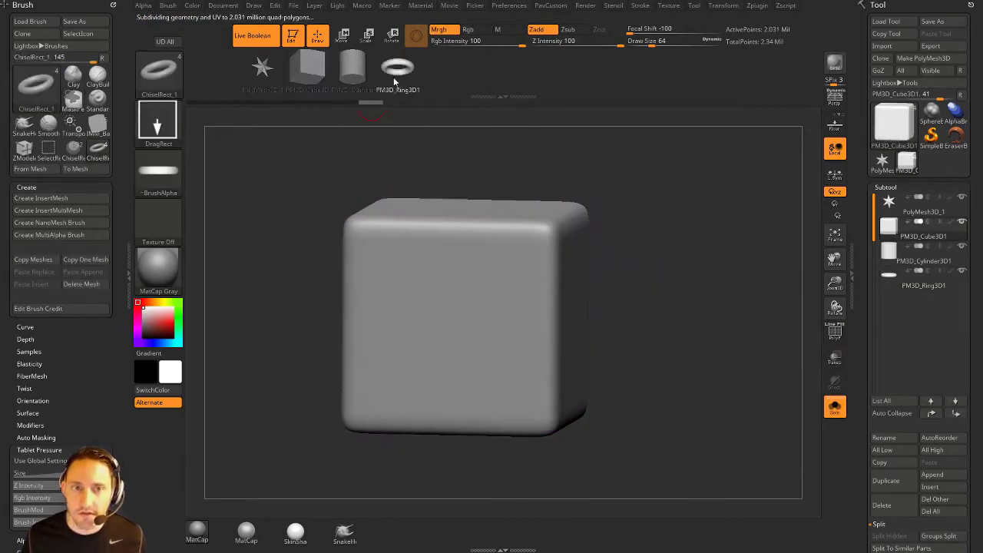
{"action": "left_click_drag", "start_coordinate": [678, 282], "coordinate": [689, 279]}
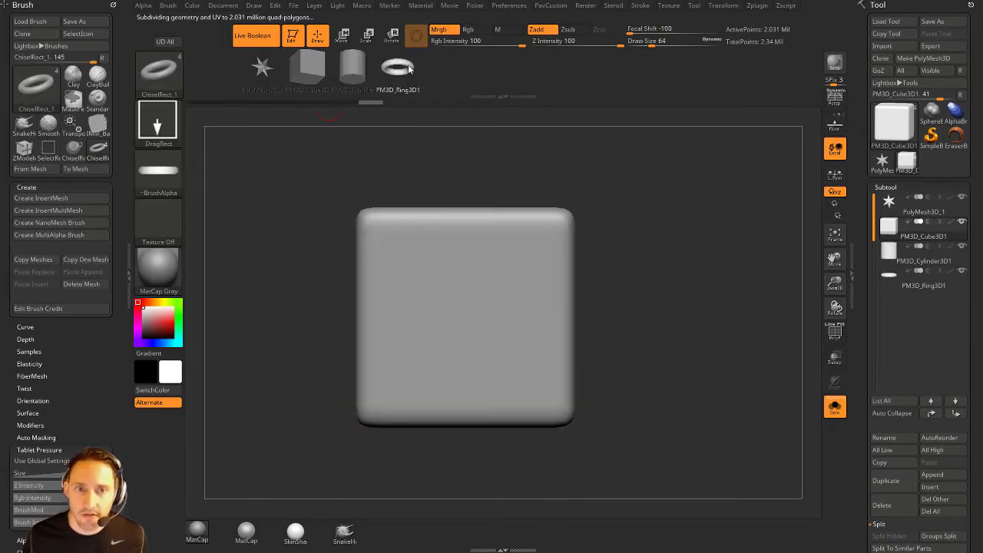
{"action": "left_click_drag", "start_coordinate": [473, 355], "coordinate": [481, 328]}
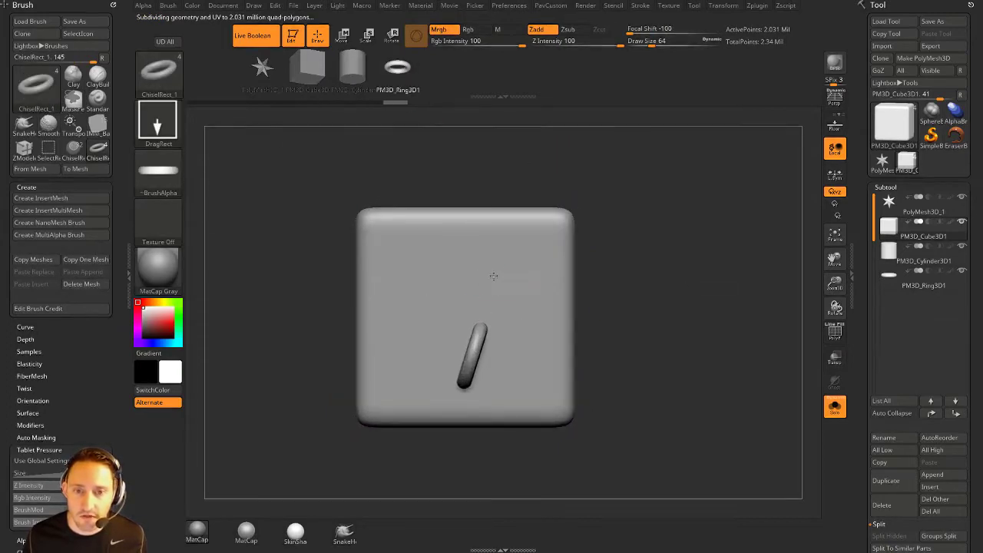
{"action": "left_click_drag", "start_coordinate": [492, 276], "coordinate": [500, 247]}
{"action": "left_click_drag", "start_coordinate": [425, 313], "coordinate": [527, 364]}
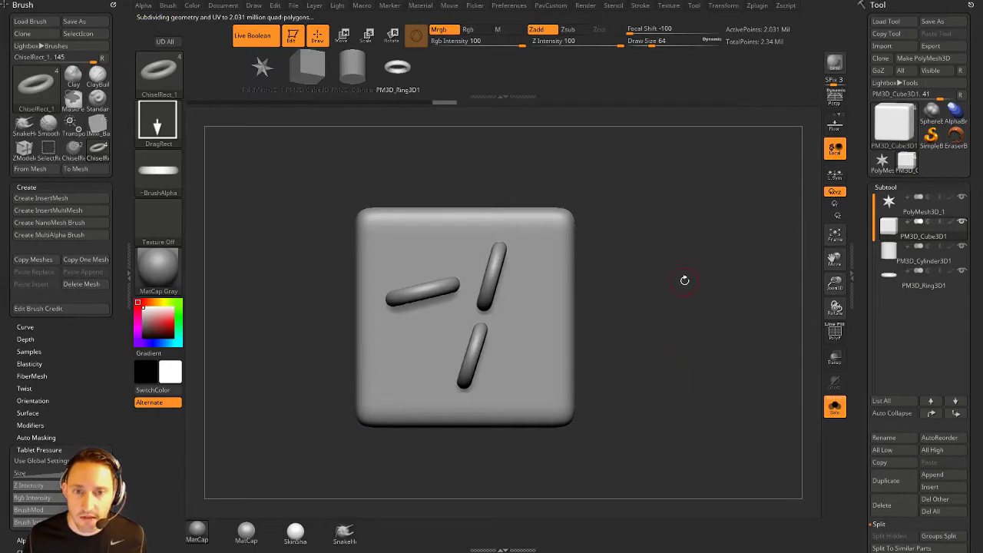
{"action": "left_click_drag", "start_coordinate": [685, 280], "coordinate": [693, 322]}
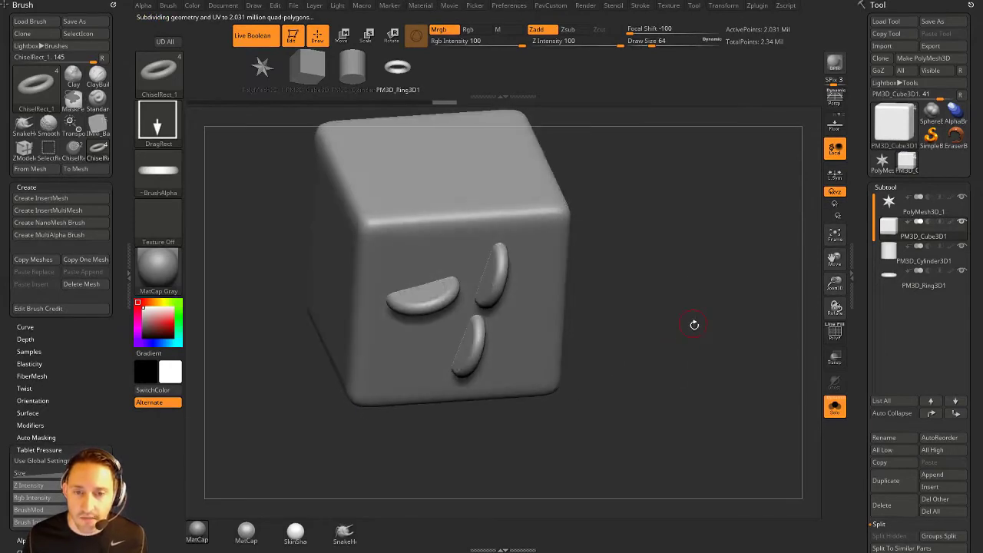
Step: Undo the three ring stamps on the cube
{"action": "key", "text": "ctrl+z"}
{"action": "key", "text": "ctrl+z"}
{"action": "key", "text": "ctrl+z"}
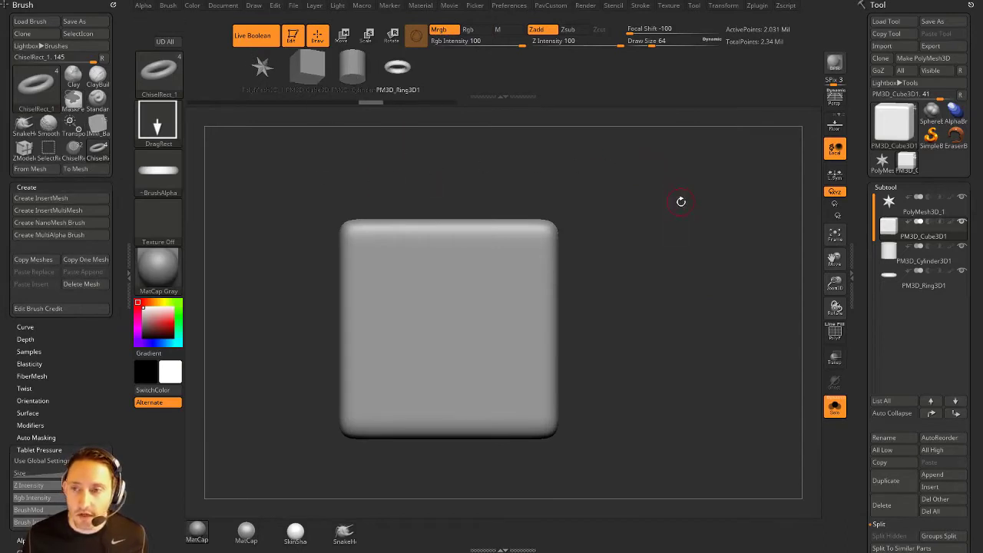
Step: Browse the Military folder of alphas in LightBox and close the browser
{"action": "left_click_drag", "start_coordinate": [680, 202], "coordinate": [645, 224]}
{"action": "key", "text": "comma"}
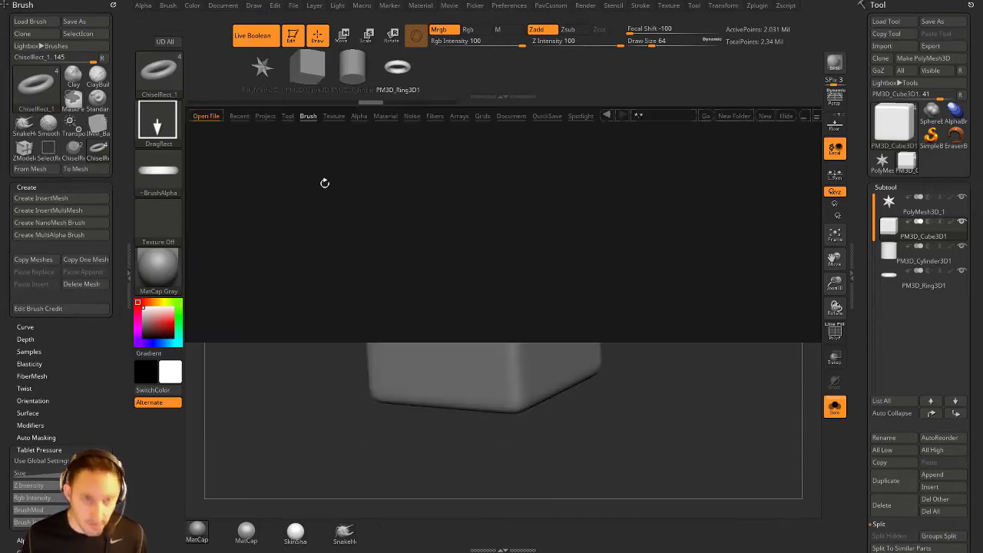
{"action": "left_click", "coordinate": [358, 116]}
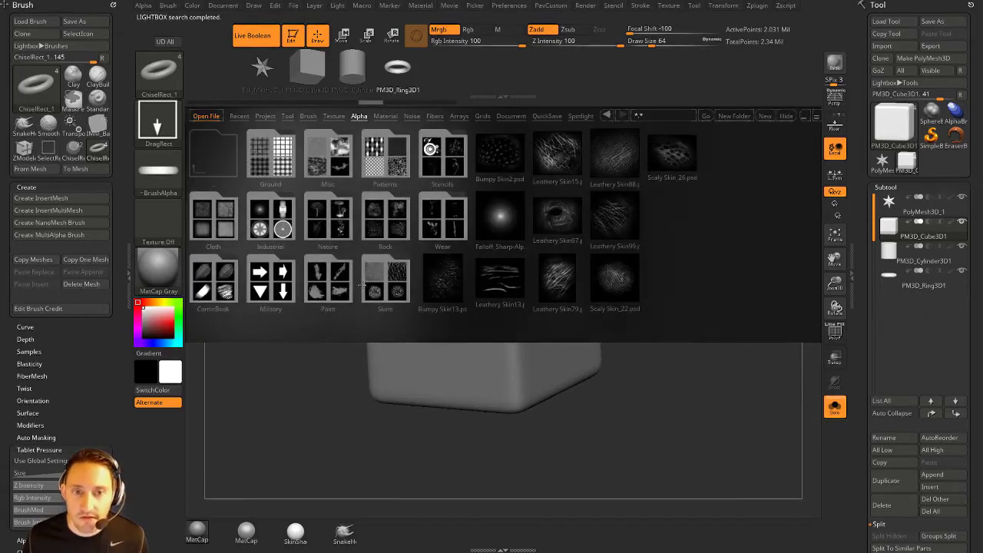
{"action": "left_click", "coordinate": [266, 283]}
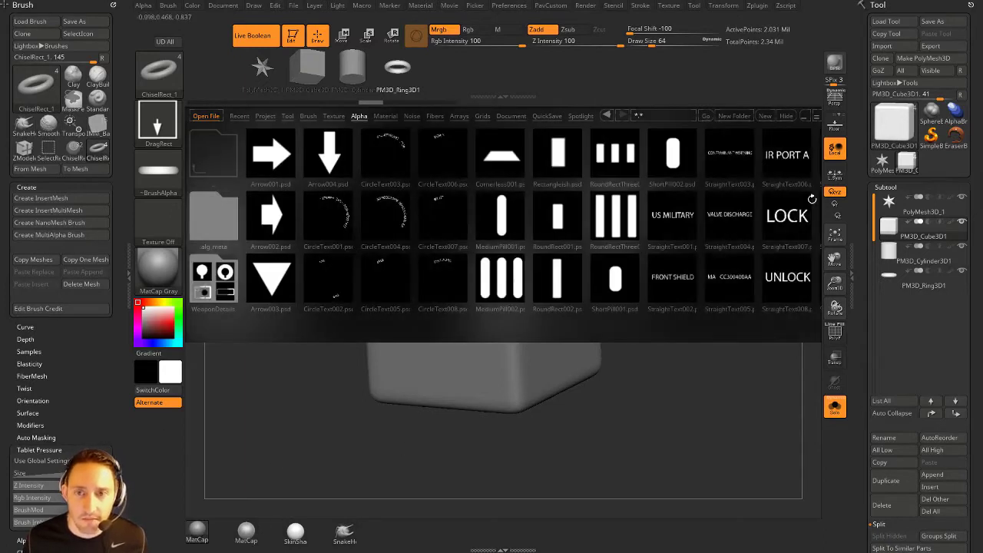
{"action": "left_click", "coordinate": [788, 117]}
Step: Switch to the Standard brush and clone it
{"action": "left_click_drag", "start_coordinate": [667, 183], "coordinate": [679, 189]}
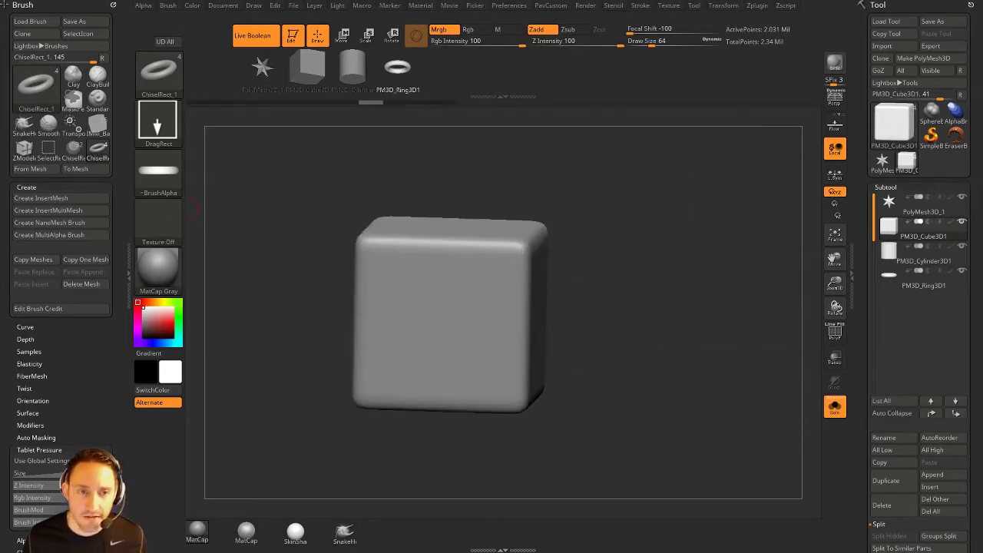
{"action": "key", "text": "b"}
{"action": "key", "text": "s"}
{"action": "key", "text": "t"}
{"action": "left_click", "coordinate": [164, 79]}
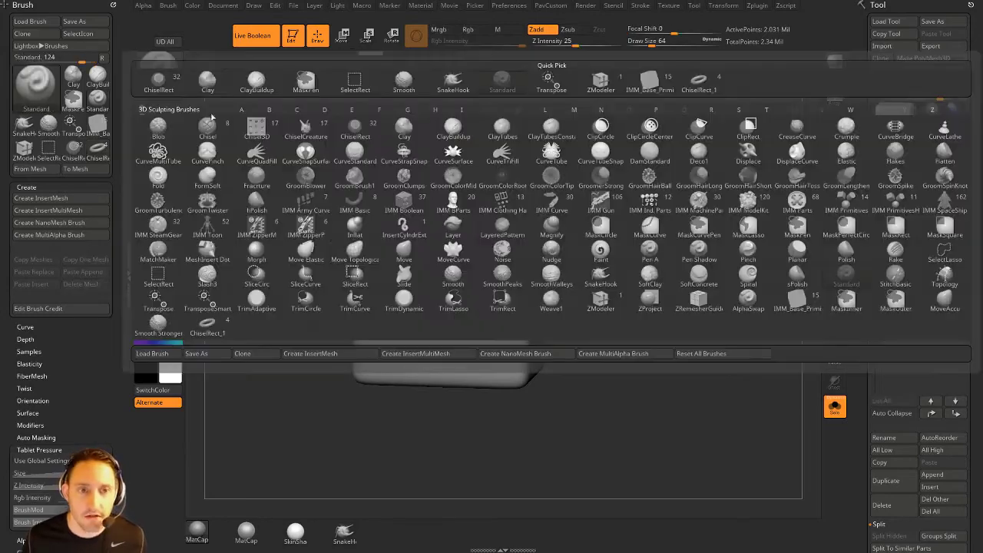
{"action": "left_click", "coordinate": [249, 359]}
Step: Give the cloned brush the DragRect stroke and Alpha 10, and test it with a star on the cube's front face
{"action": "left_click", "coordinate": [158, 122]}
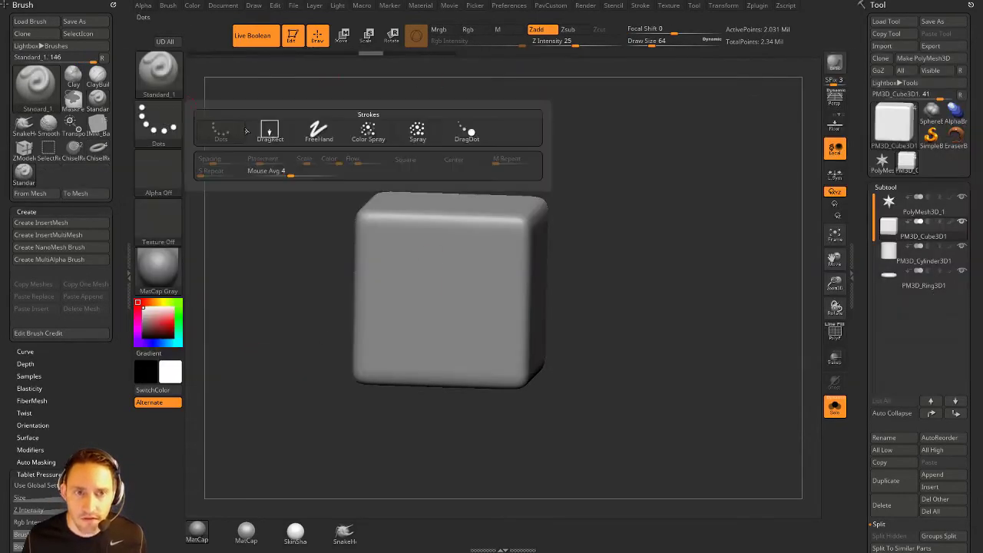
{"action": "left_click", "coordinate": [270, 132]}
{"action": "left_click", "coordinate": [170, 176]}
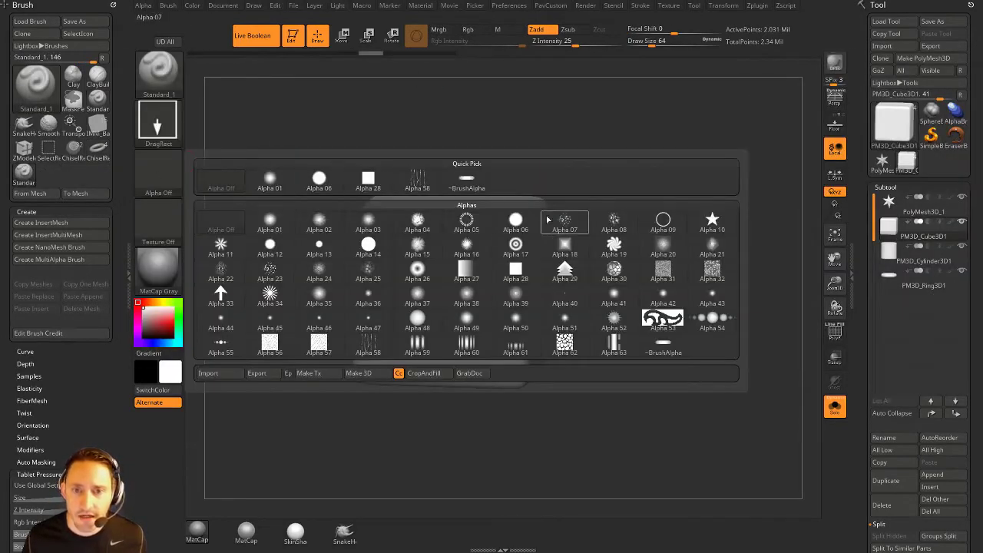
{"action": "left_click", "coordinate": [712, 221]}
{"action": "left_click_drag", "start_coordinate": [441, 272], "coordinate": [459, 271]}
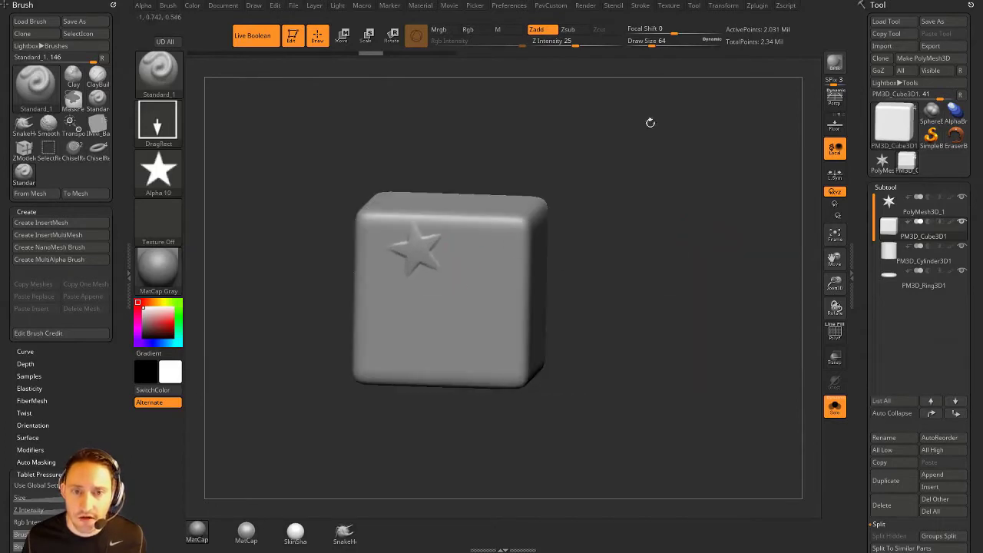
Step: Undo the test star and stamp stars on the cube's front face with Focal Shift at -100
{"action": "key", "text": "ctrl+z"}
{"action": "left_click_drag", "start_coordinate": [673, 32], "coordinate": [626, 32]}
{"action": "left_click_drag", "start_coordinate": [381, 258], "coordinate": [466, 279]}
Step: Load the Arrow001 alpha from the Military folder in LightBox and stamp two arrows on the cube's front face
{"action": "key", "text": "comma"}
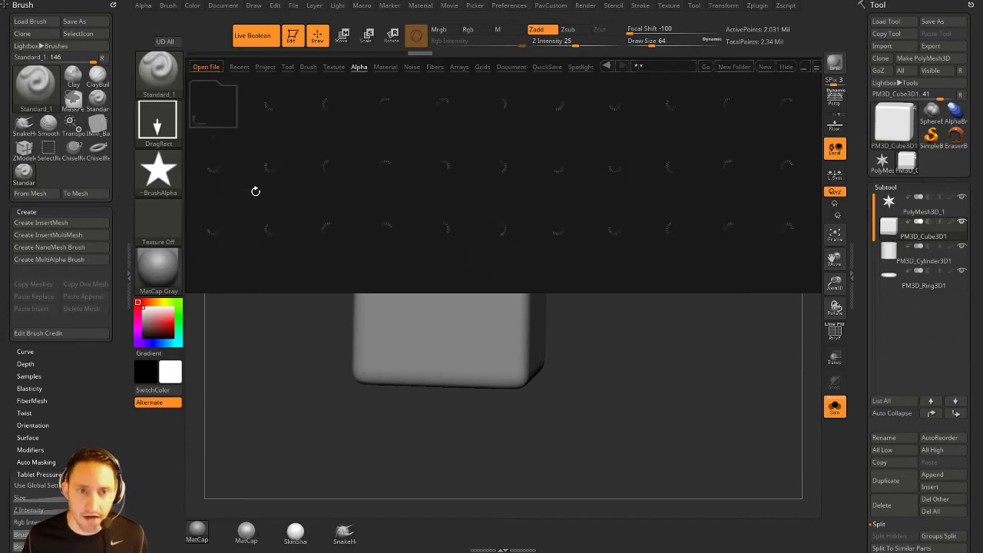
{"action": "double_click", "coordinate": [275, 113]}
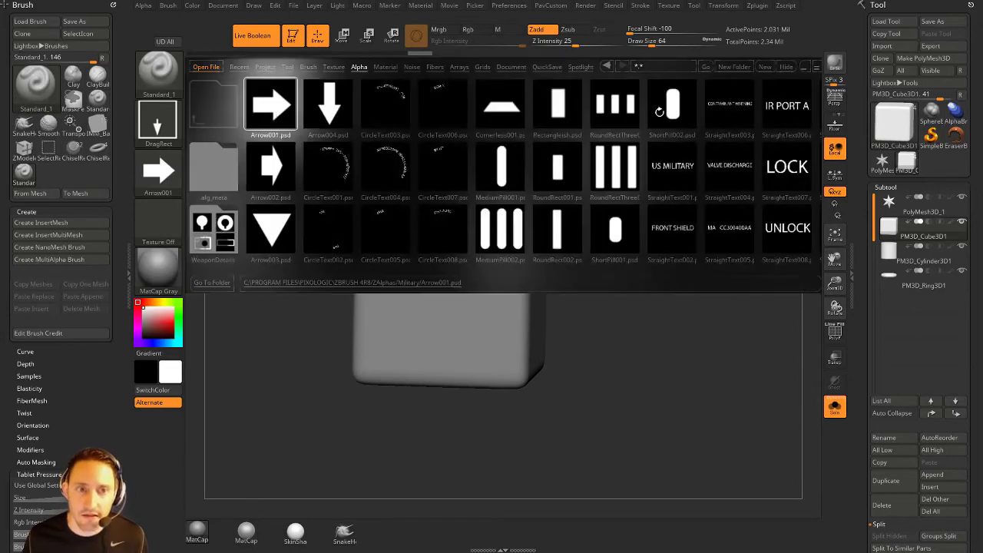
{"action": "left_click", "coordinate": [783, 69]}
{"action": "left_click_drag", "start_coordinate": [431, 318], "coordinate": [455, 331]}
{"action": "left_click_drag", "start_coordinate": [481, 298], "coordinate": [499, 283]}
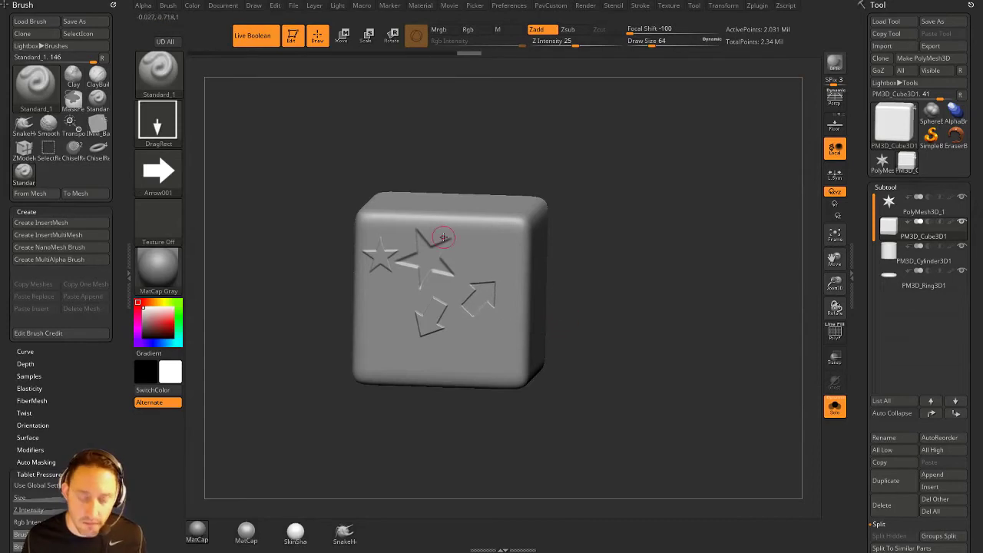
Step: Load the Arrow003 alpha from LightBox and stamp two triangles on the lower part of the cube's front face
{"action": "key", "text": "comma"}
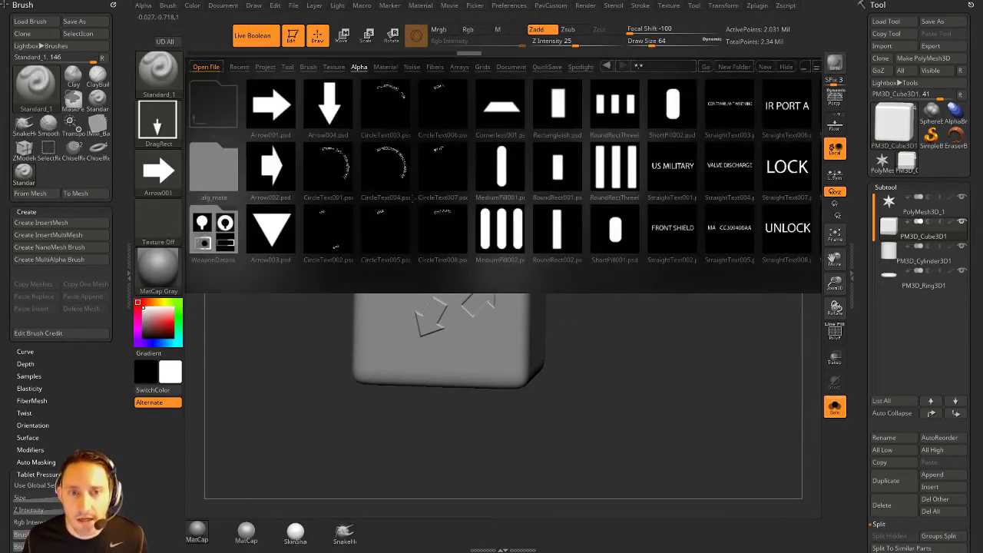
{"action": "left_click", "coordinate": [277, 229]}
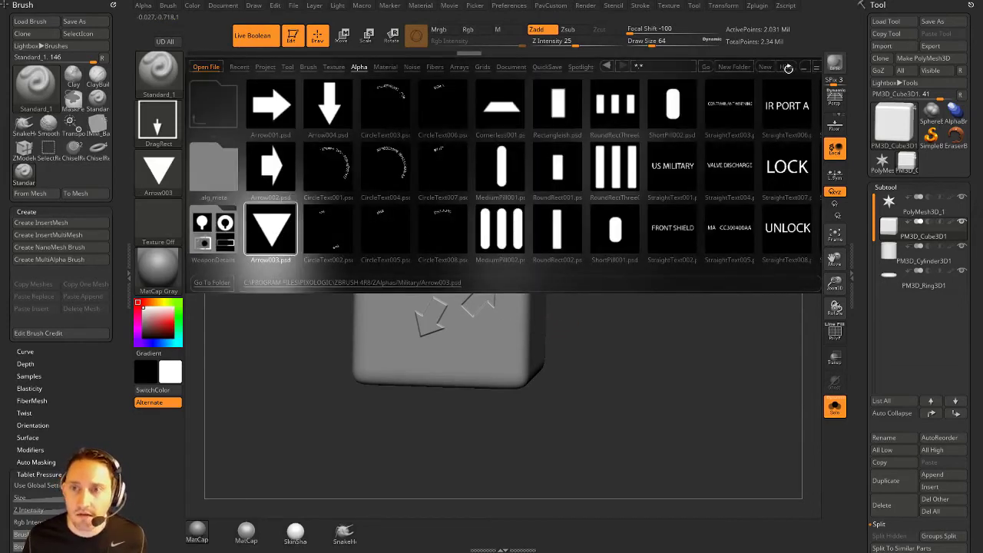
{"action": "left_click", "coordinate": [788, 69]}
{"action": "left_click_drag", "start_coordinate": [394, 328], "coordinate": [410, 341]}
{"action": "left_click_drag", "start_coordinate": [469, 346], "coordinate": [496, 360]}
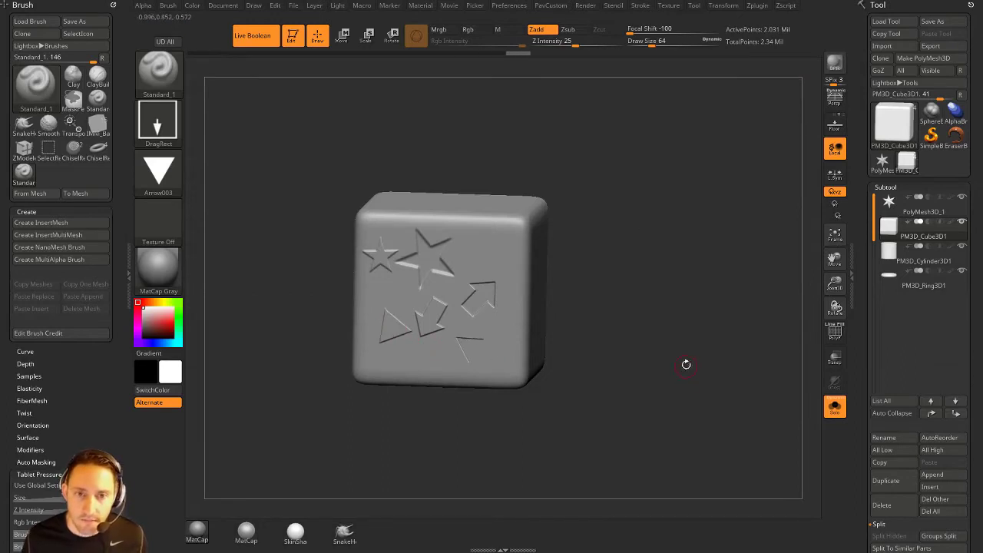
Step: Make Arrow001 the current alpha again and replace the docked Brush palette with the Alpha palette
{"action": "left_click_drag", "start_coordinate": [686, 365], "coordinate": [686, 364], "text": "shift"}
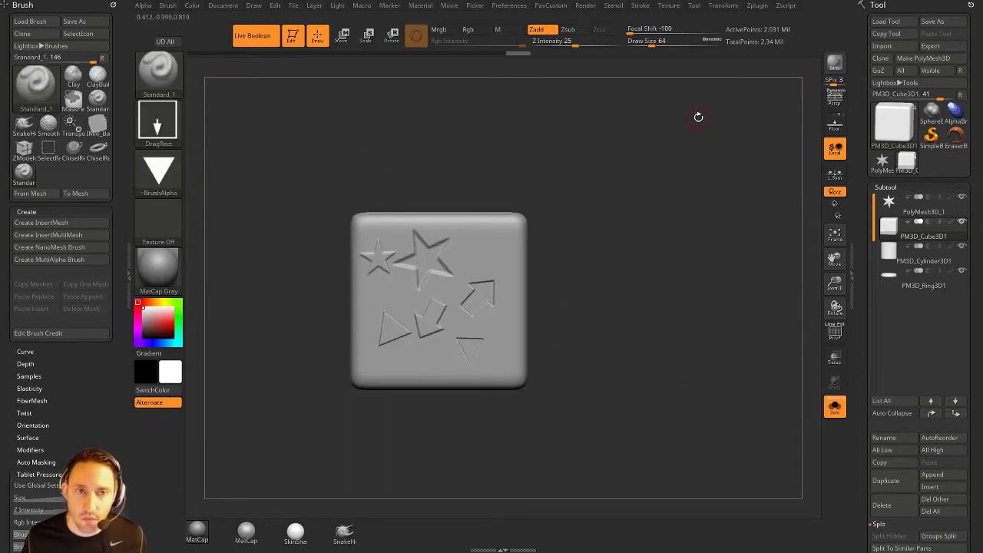
{"action": "left_click_drag", "start_coordinate": [688, 179], "coordinate": [679, 208]}
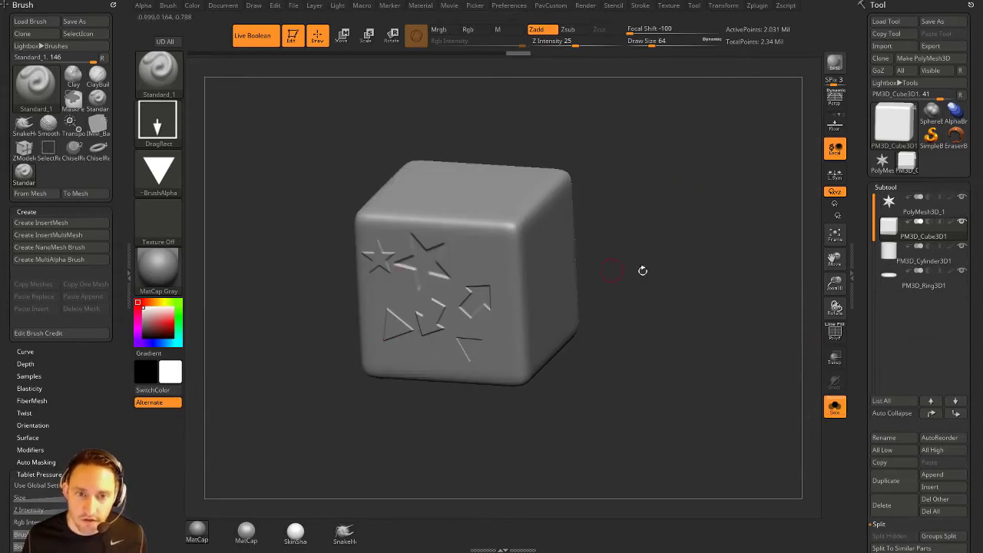
{"action": "left_click_drag", "start_coordinate": [657, 277], "coordinate": [761, 265]}
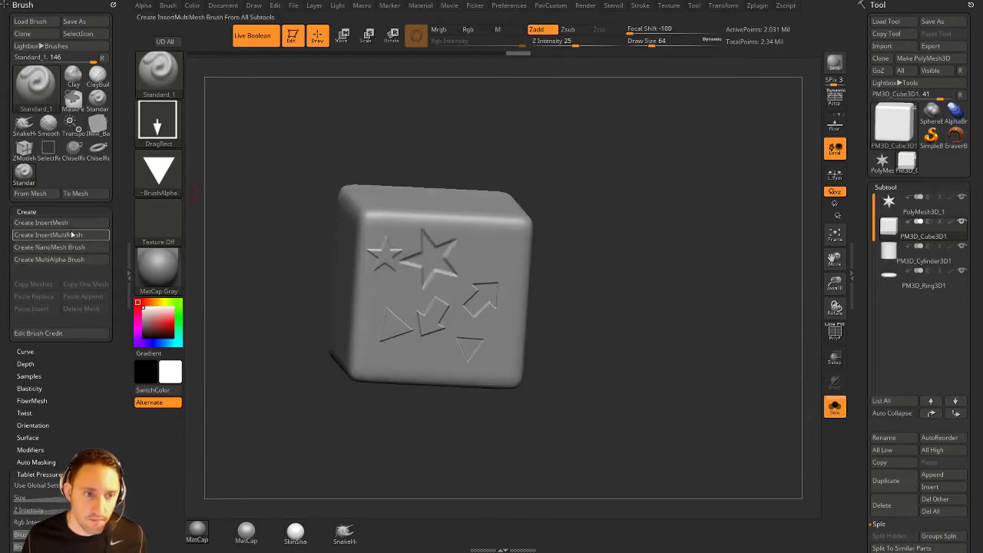
{"action": "left_click_drag", "start_coordinate": [428, 164], "coordinate": [538, 151], "text": "shift"}
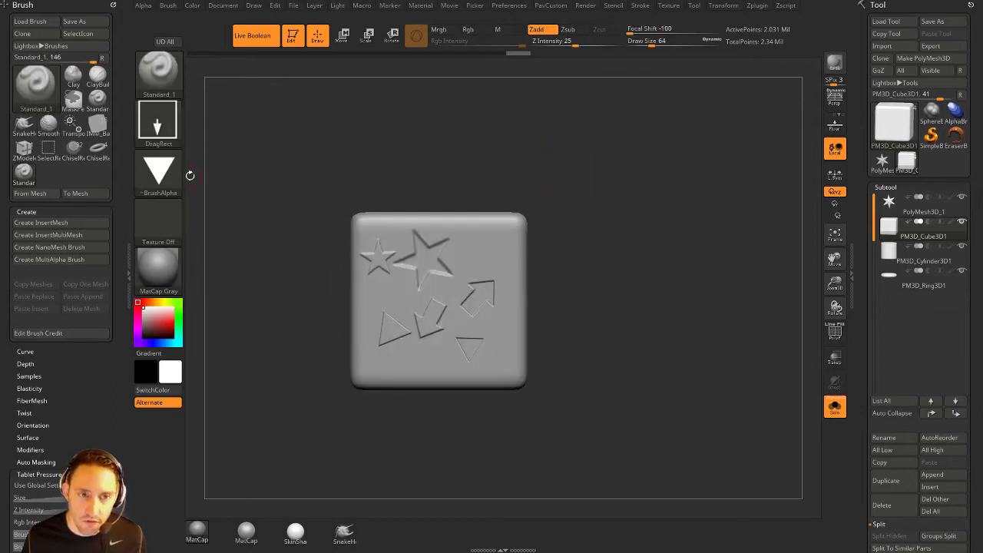
{"action": "left_click", "coordinate": [179, 172]}
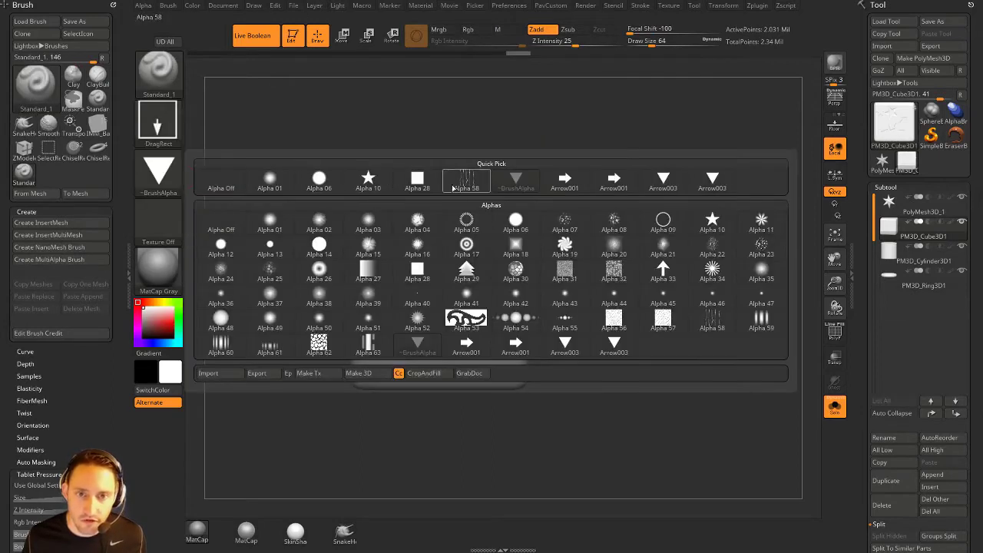
{"action": "left_click", "coordinate": [565, 181]}
{"action": "left_click", "coordinate": [113, 5]}
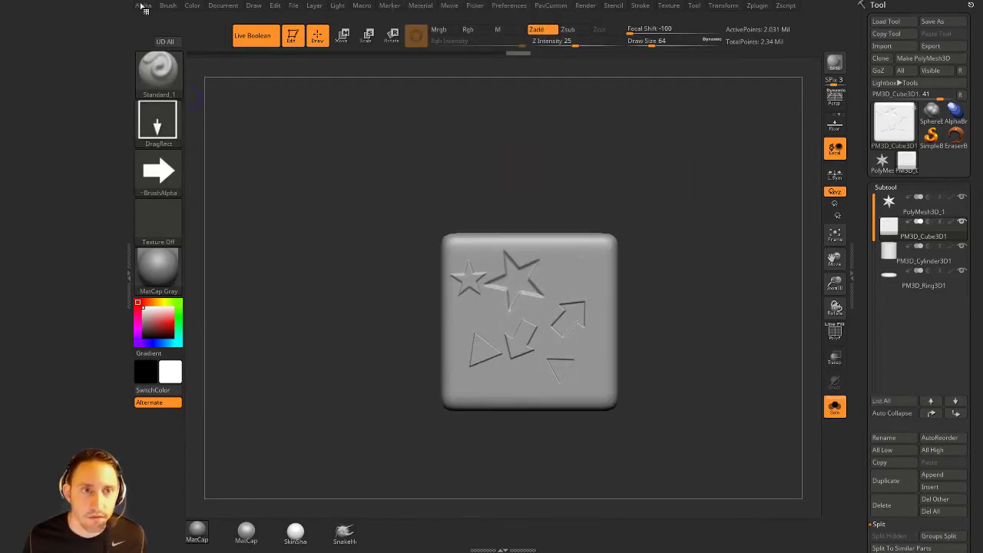
{"action": "left_click", "coordinate": [144, 7]}
{"action": "left_click_drag", "start_coordinate": [140, 19], "coordinate": [84, 46]}
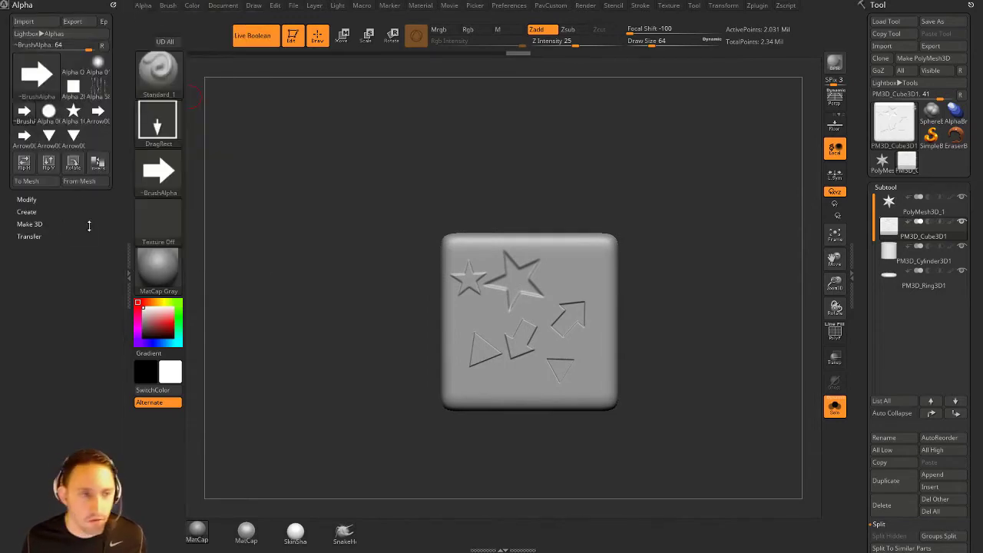
Step: Convert the arrow alpha to a 3D mesh with DblS off, MRes 256 and MSm 3
{"action": "left_click", "coordinate": [29, 223]}
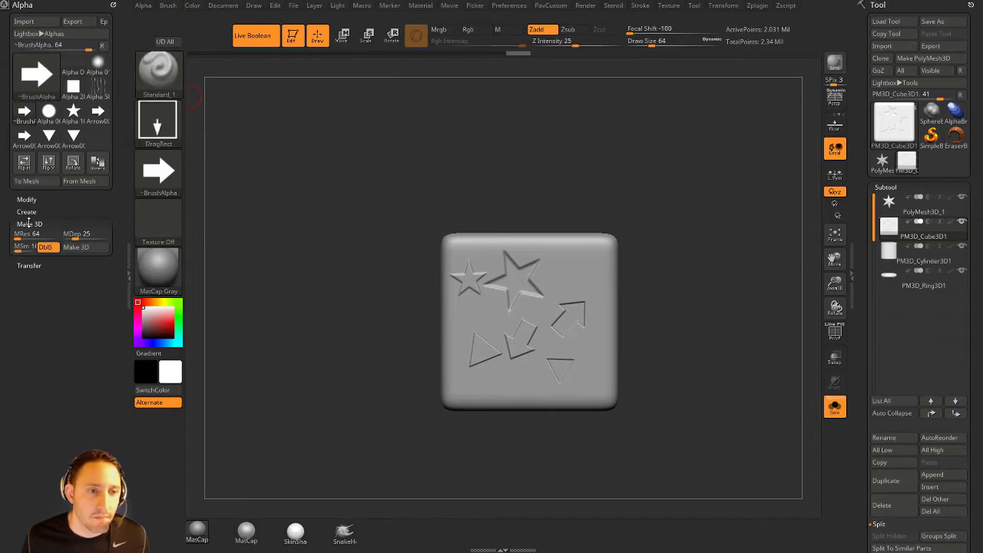
{"action": "mouse_move", "coordinate": [34, 95]}
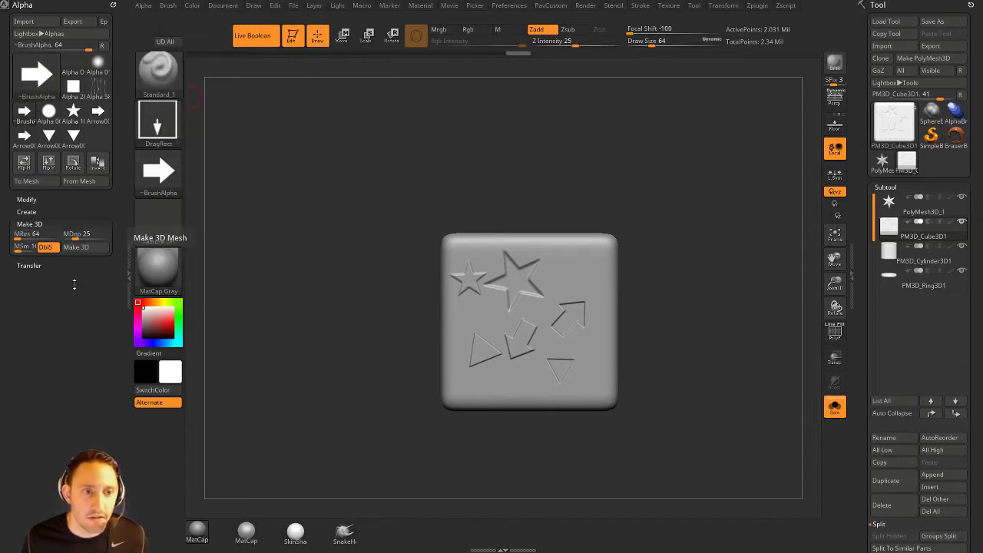
{"action": "left_click", "coordinate": [45, 247]}
{"action": "left_click", "coordinate": [19, 233]}
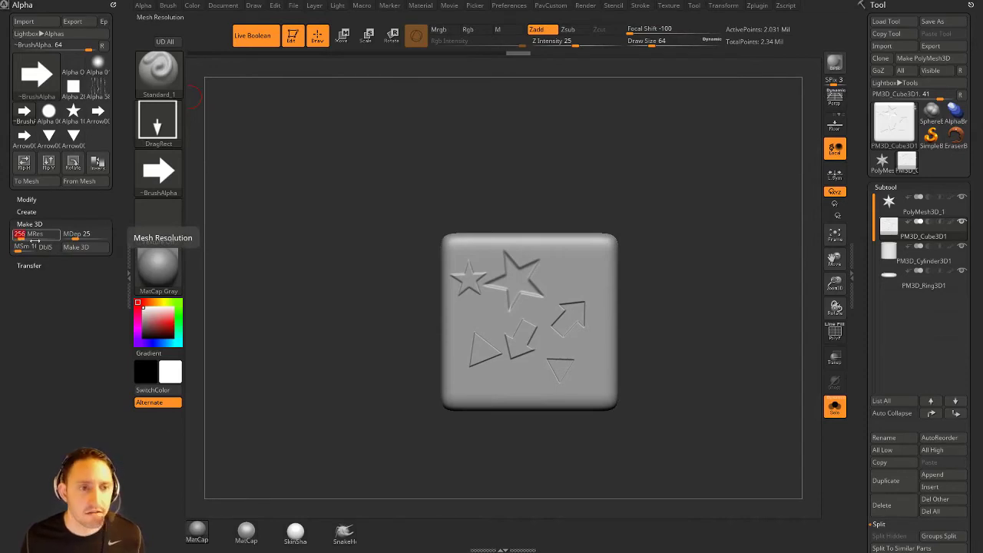
{"action": "left_click", "coordinate": [21, 247]}
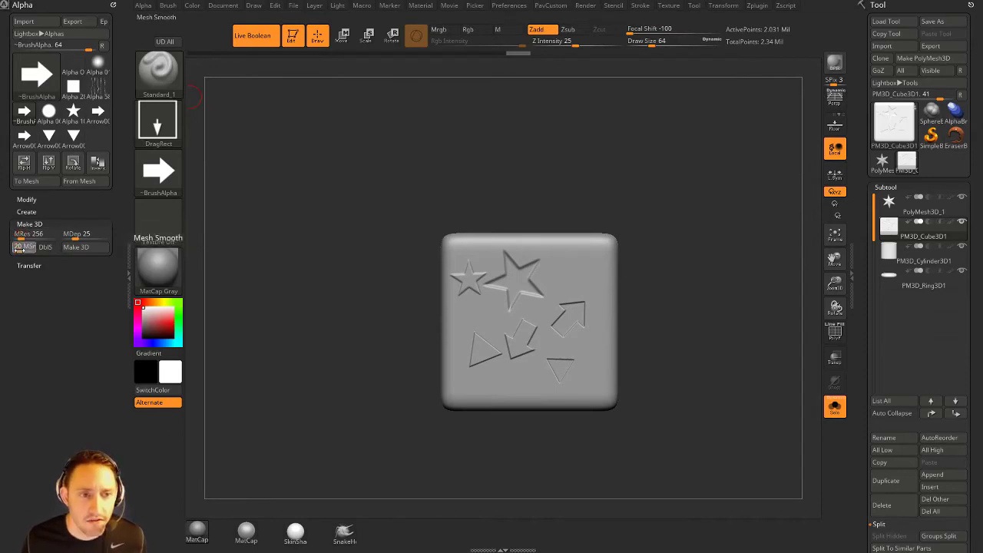
{"action": "type", "text": "3"}
{"action": "left_click", "coordinate": [80, 234]}
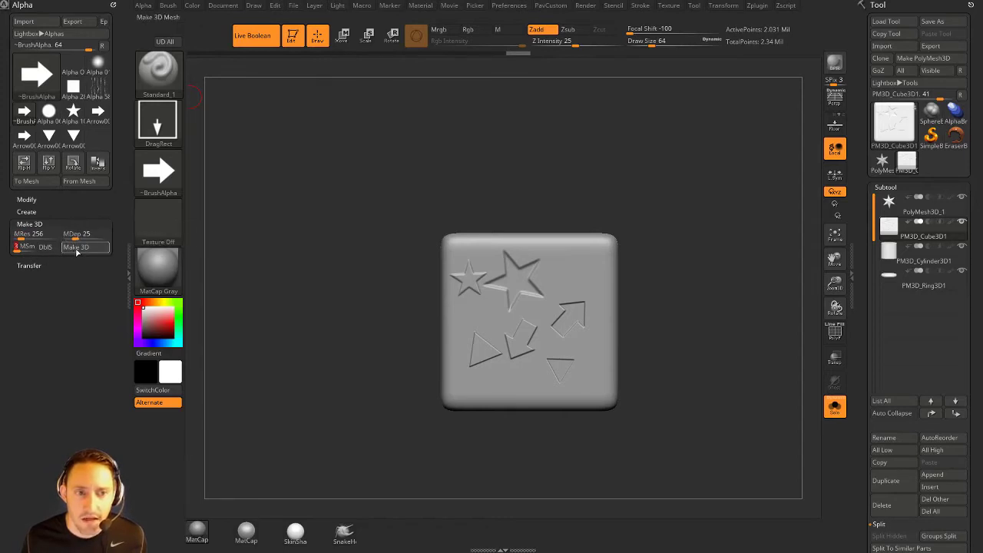
{"action": "left_click", "coordinate": [76, 248]}
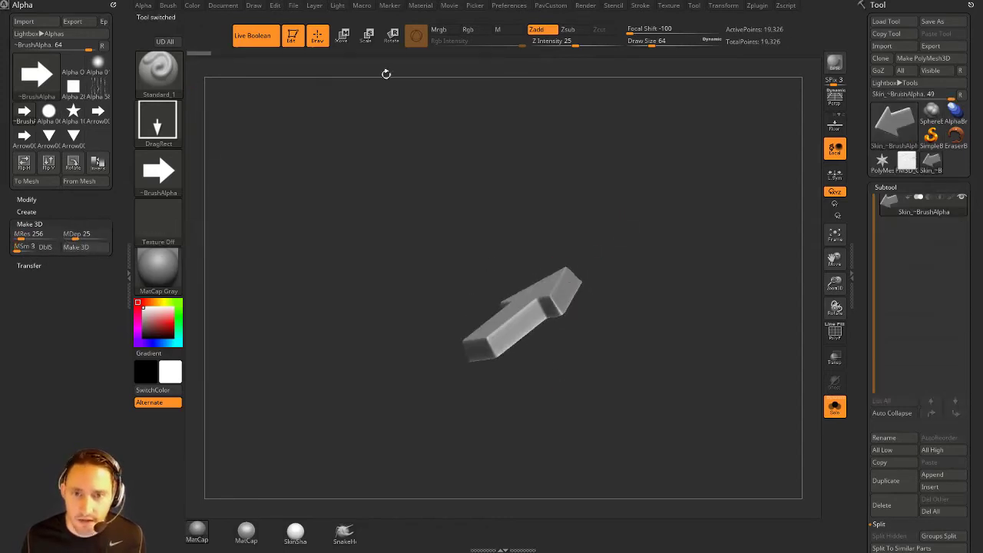
Step: Convert the Arrow003 triangle alpha into a 3D mesh with the same Make 3D settings
{"action": "left_click_drag", "start_coordinate": [592, 157], "coordinate": [605, 262], "text": "shift"}
{"action": "left_click_drag", "start_coordinate": [688, 234], "coordinate": [655, 213], "text": "alt"}
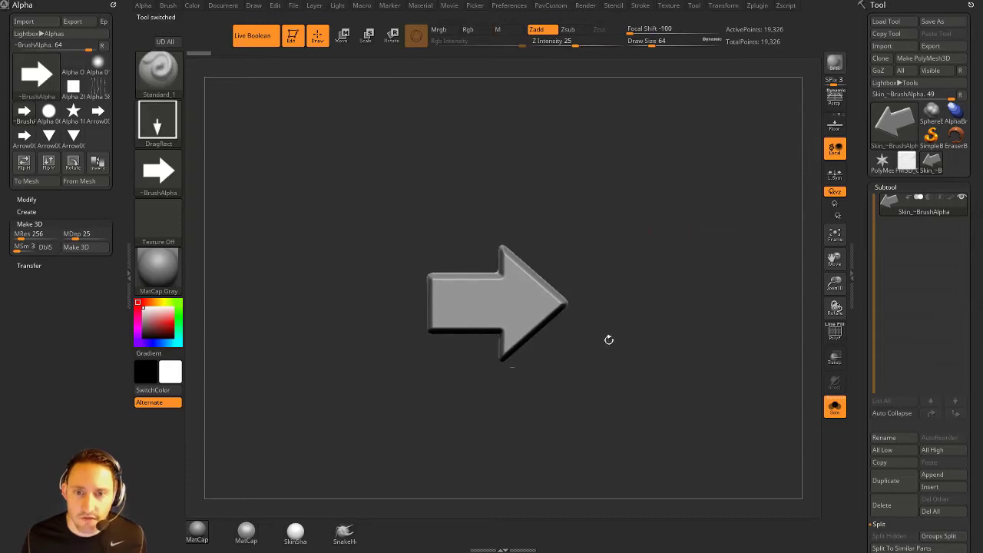
{"action": "mouse_move", "coordinate": [731, 265]}
{"action": "left_mouse_down", "text": "alt"}
{"action": "mouse_move", "coordinate": [758, 320]}
{"action": "mouse_move", "coordinate": [730, 270]}
{"action": "left_mouse_up", "text": "alt"}
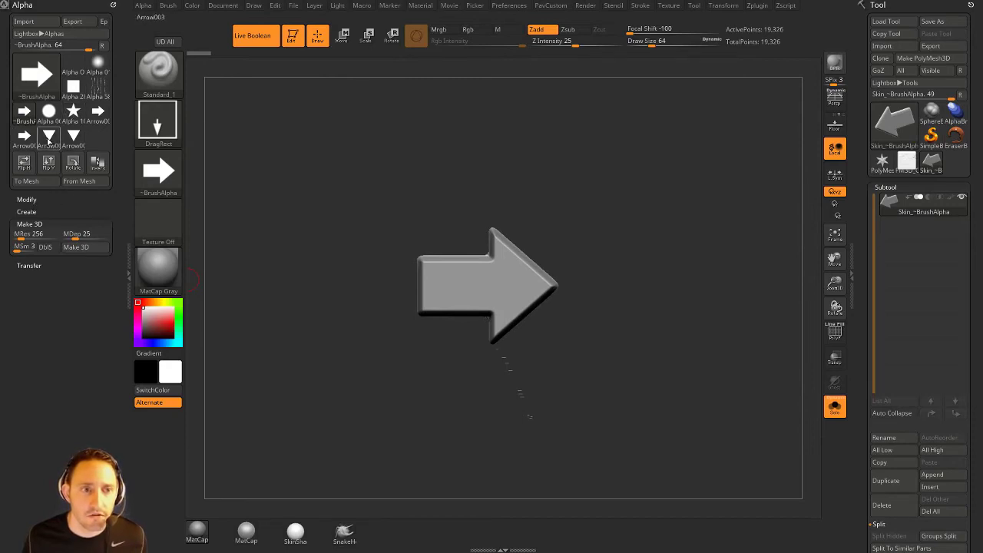
{"action": "left_click", "coordinate": [48, 137]}
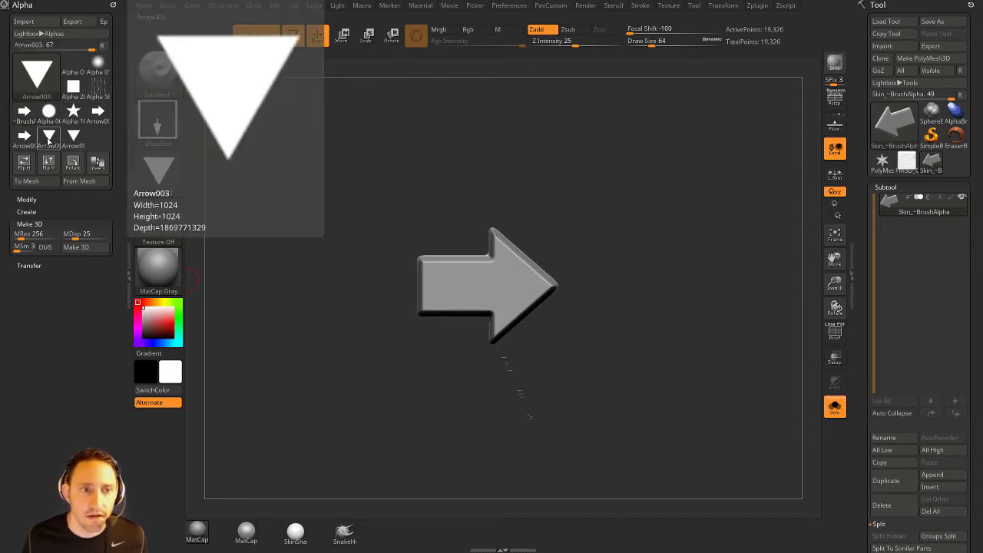
{"action": "left_click", "coordinate": [77, 247]}
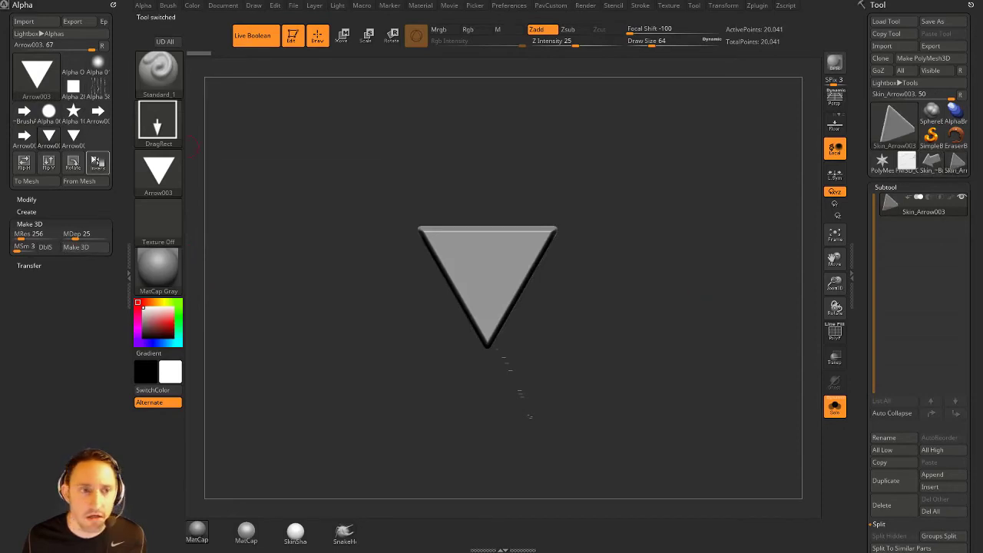
Step: Choose Alpha 29 and convert it into a 3D mesh
{"action": "left_click", "coordinate": [35, 75]}
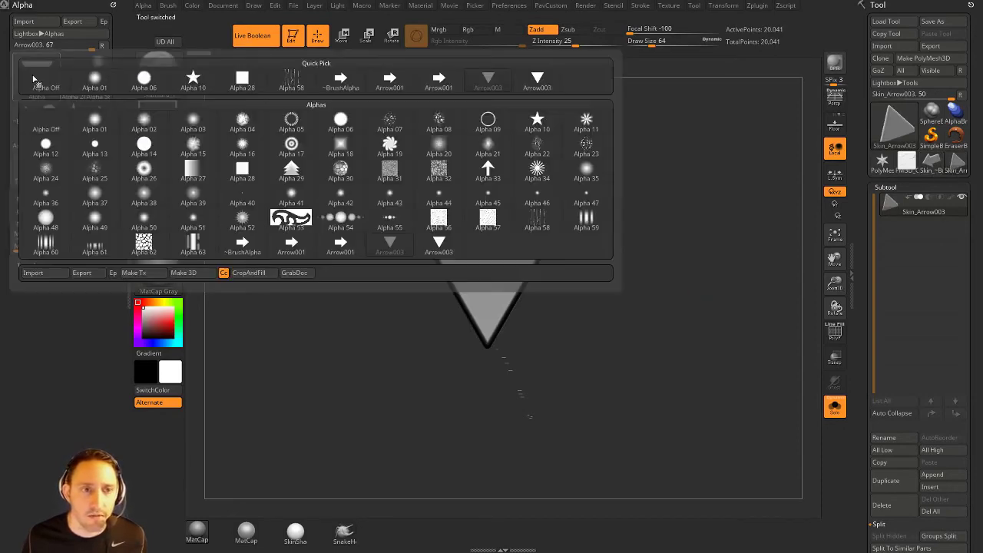
{"action": "left_click", "coordinate": [291, 171]}
{"action": "left_click", "coordinate": [75, 246]}
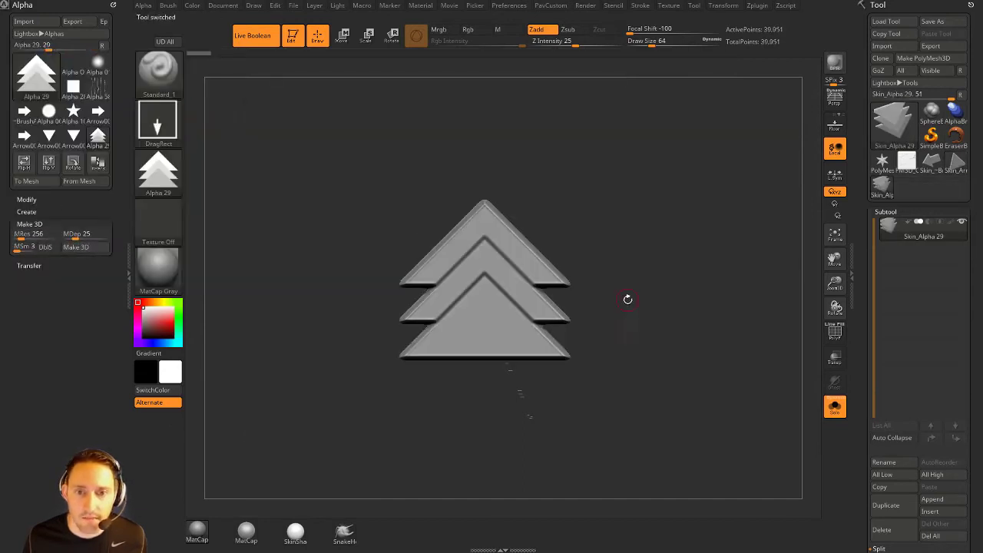
{"action": "mouse_move", "coordinate": [625, 296]}
{"action": "left_mouse_down"}
{"action": "mouse_move", "coordinate": [623, 235]}
{"action": "mouse_move", "coordinate": [666, 250]}
{"action": "mouse_move", "coordinate": [647, 266]}
{"action": "mouse_move", "coordinate": [676, 288]}
{"action": "left_mouse_up"}
Step: Append the Skin_Arrow003 triangle and Skin_~BrushAlpha arrow meshes as subtools of the Skin_Alpha 29 mesh
{"action": "left_click", "coordinate": [931, 168]}
{"action": "left_click", "coordinate": [954, 163]}
{"action": "left_click", "coordinate": [882, 185]}
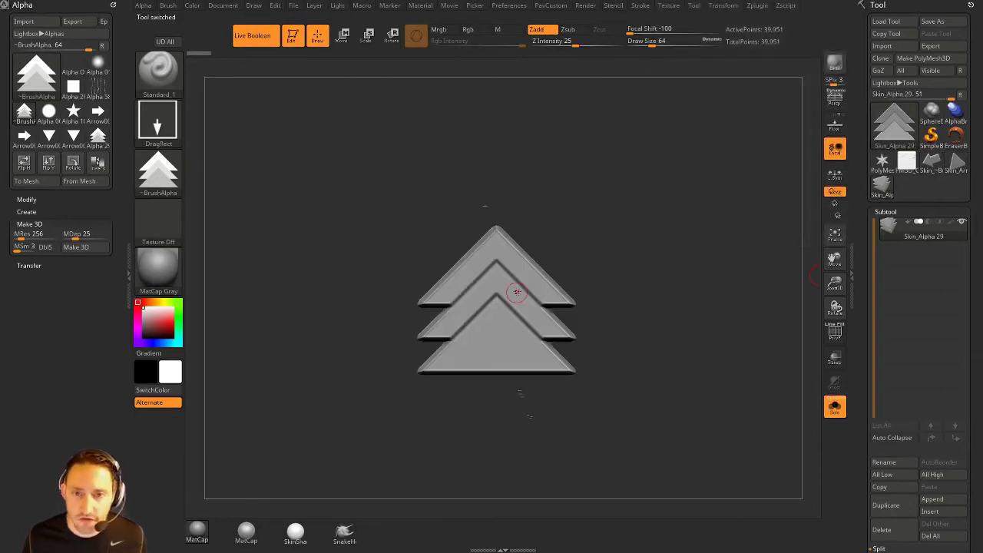
{"action": "left_click", "coordinate": [932, 499]}
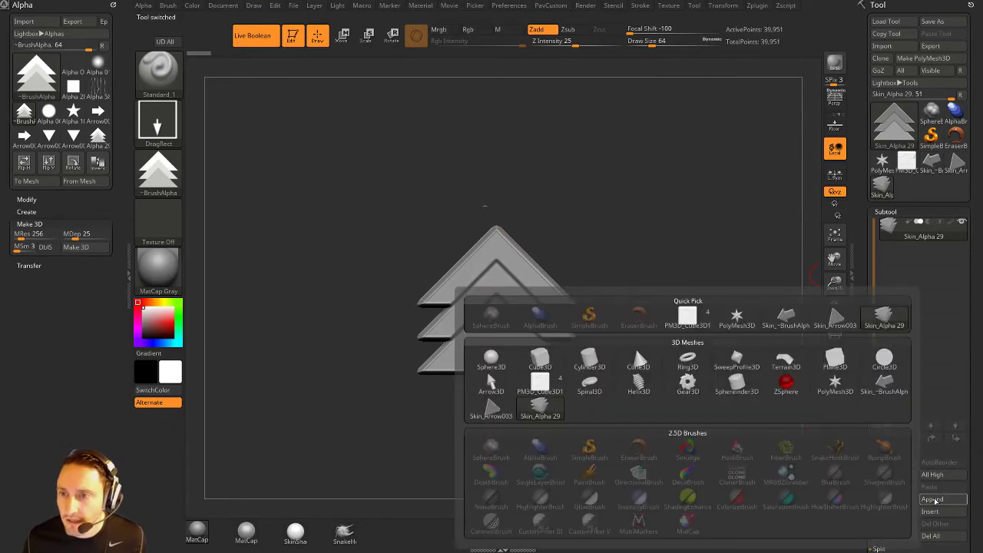
{"action": "left_click", "coordinate": [492, 411]}
{"action": "left_click", "coordinate": [959, 505]}
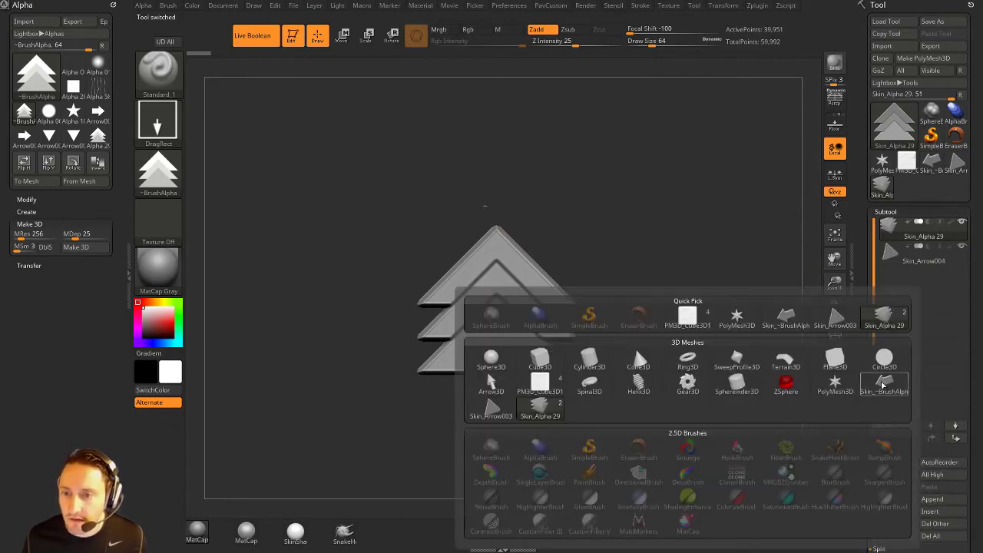
{"action": "left_click", "coordinate": [884, 385]}
Step: Create a MultiAlpha brush from the three subtools and choose its Skin_Alpha 29 shape
{"action": "mouse_move", "coordinate": [685, 268]}
{"action": "left_mouse_down"}
{"action": "mouse_move", "coordinate": [787, 279]}
{"action": "mouse_move", "coordinate": [704, 281]}
{"action": "left_mouse_up"}
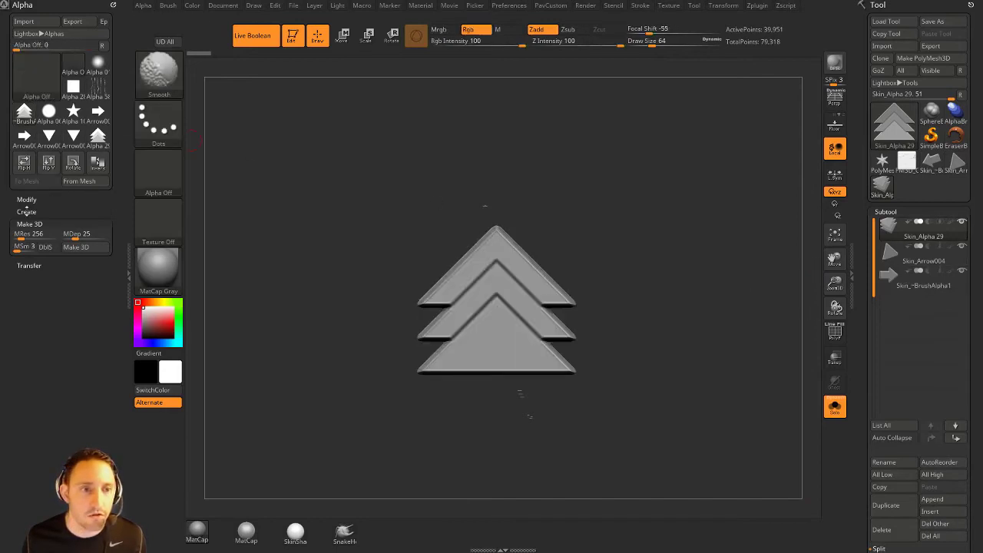
{"action": "left_click", "coordinate": [26, 199]}
{"action": "left_click", "coordinate": [168, 6]}
{"action": "left_click", "coordinate": [163, 18]}
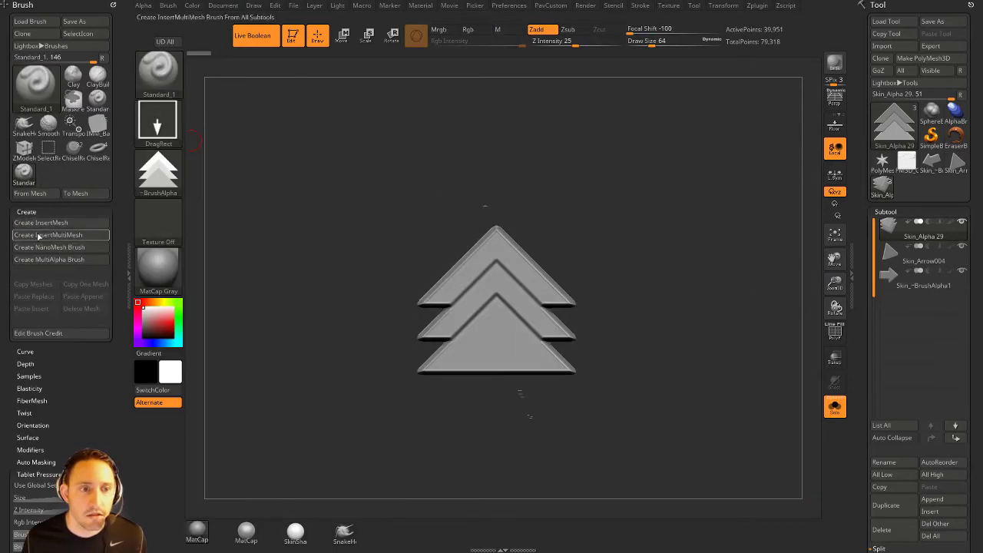
{"action": "left_click", "coordinate": [52, 261]}
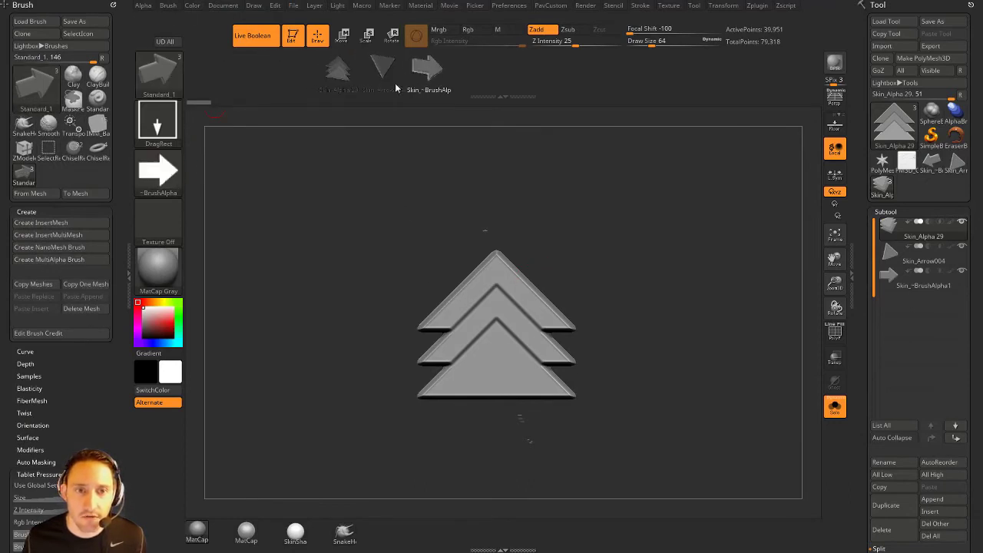
{"action": "left_click", "coordinate": [349, 67]}
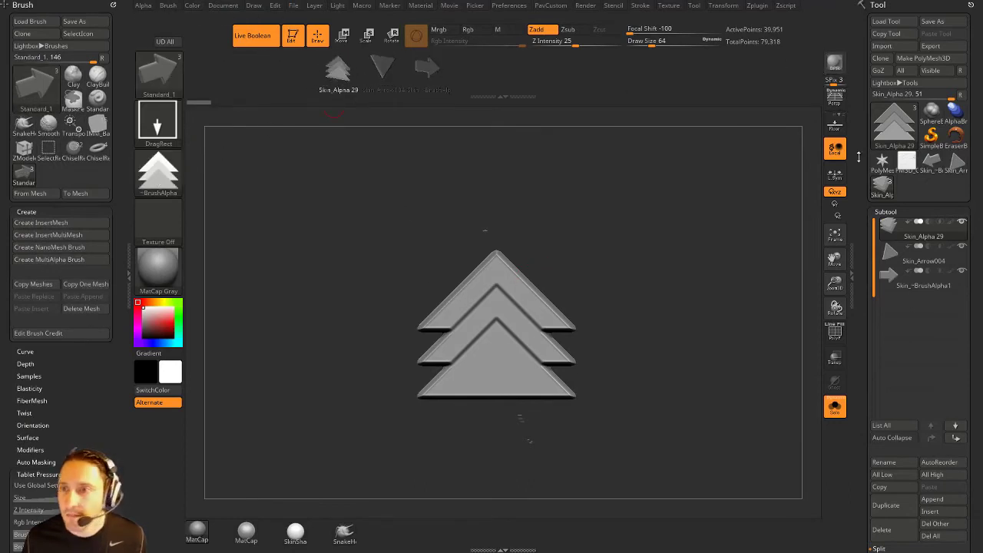
Step: Switch the active tool to Sphere3D, draw a sphere on the canvas, make it editable and frame it
{"action": "left_click", "coordinate": [934, 136]}
{"action": "left_click", "coordinate": [407, 173]}
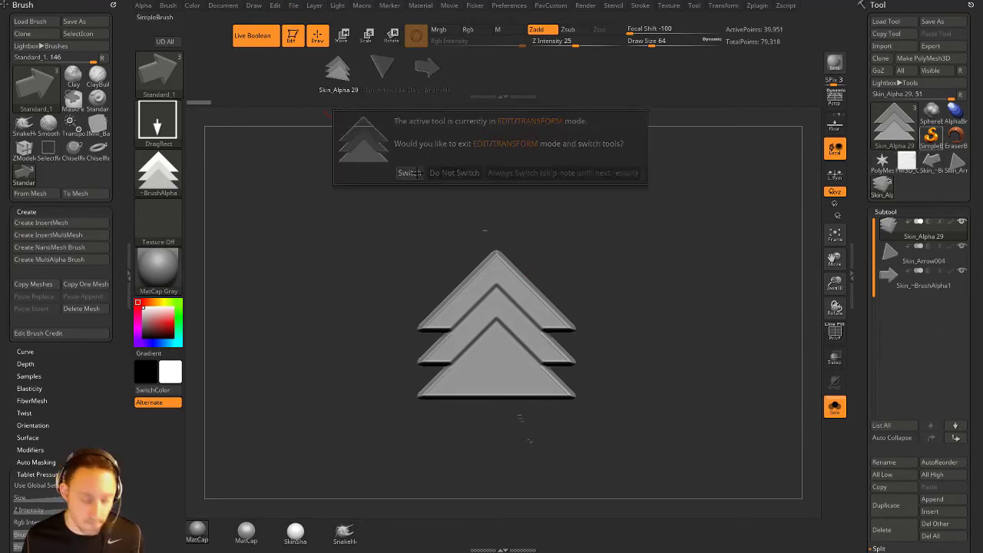
{"action": "left_click", "coordinate": [496, 185]}
{"action": "left_click_drag", "start_coordinate": [440, 294], "coordinate": [461, 215]}
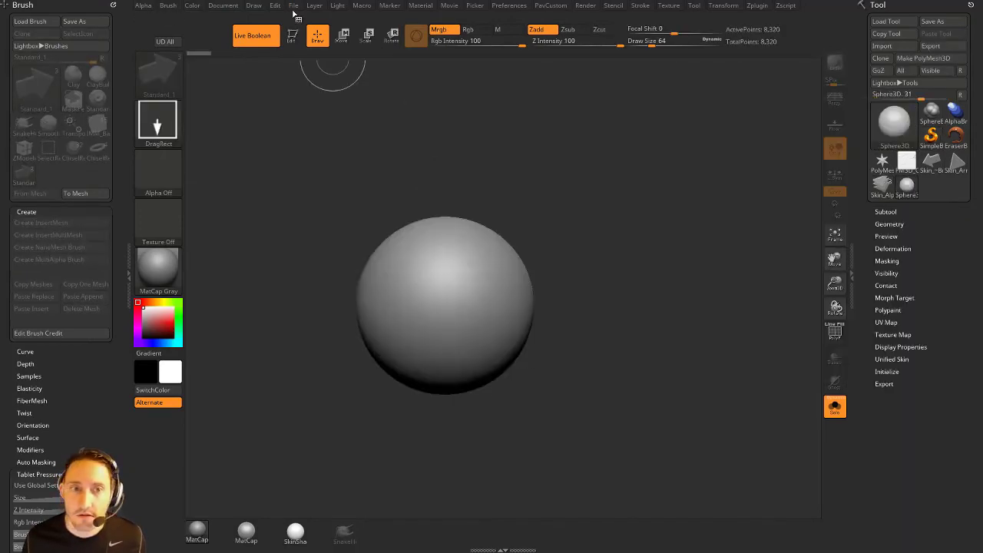
{"action": "left_click", "coordinate": [292, 36]}
{"action": "key", "text": "f"}
{"action": "key", "text": "ctrl"}
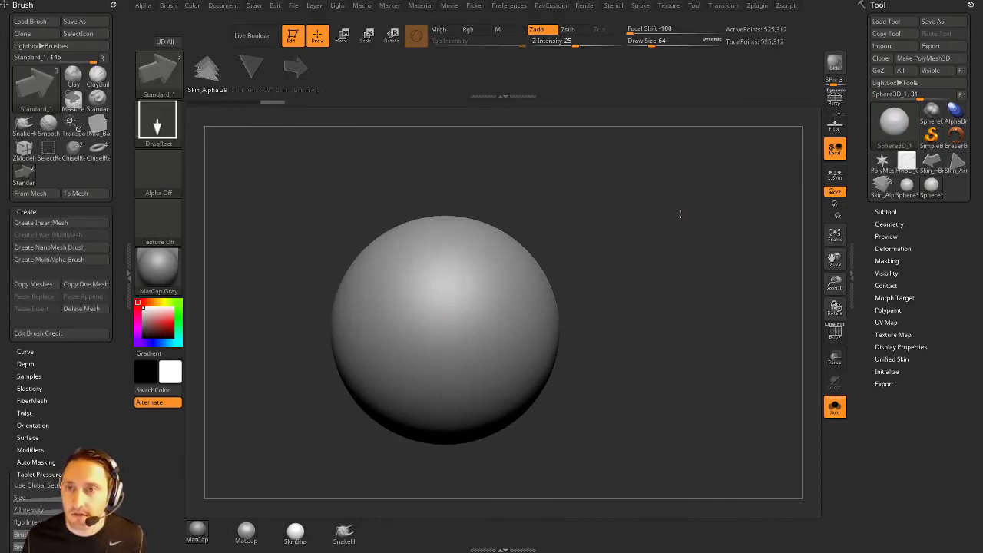
Step: Convert the sphere to a PolyMesh3D and stamp the Skin_Alpha 29, triangle and arrow shapes side by side across its front
{"action": "left_click", "coordinate": [522, 271]}
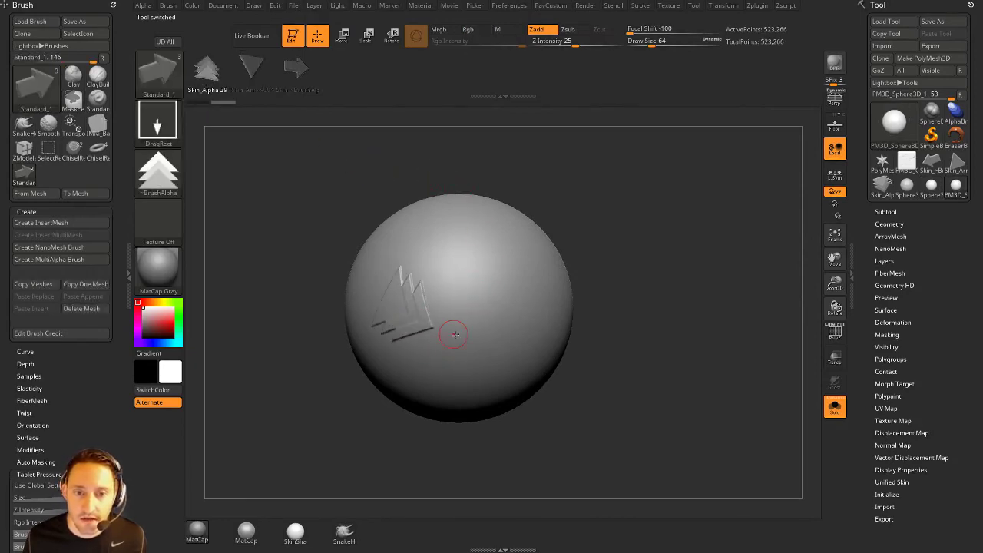
{"action": "left_click", "coordinate": [261, 71]}
{"action": "left_click_drag", "start_coordinate": [457, 286], "coordinate": [466, 324]}
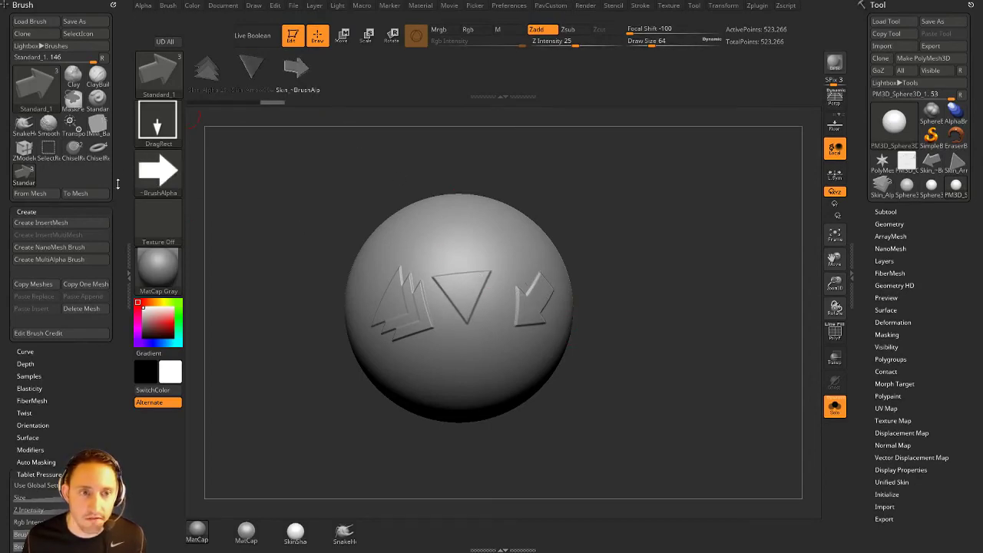
Step: Adjust the MultiMesh Selector among the brush modifiers so strokes vary between shapes, and test it with stamps on the sphere
{"action": "mouse_move", "coordinate": [117, 184]}
{"action": "left_mouse_down"}
{"action": "mouse_move", "coordinate": [126, 118]}
{"action": "mouse_move", "coordinate": [121, 208]}
{"action": "mouse_move", "coordinate": [127, 84]}
{"action": "left_mouse_up"}
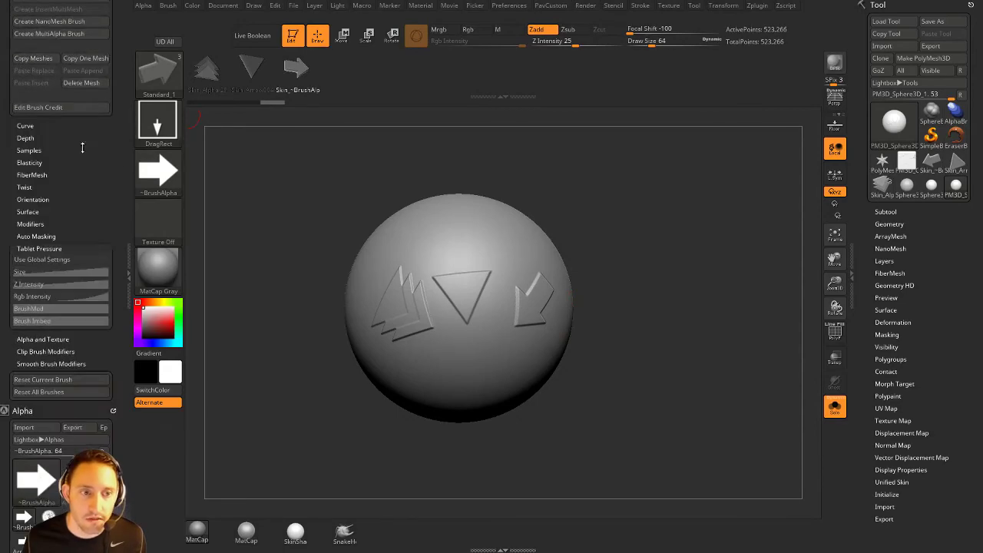
{"action": "left_click", "coordinate": [43, 224], "text": "shift"}
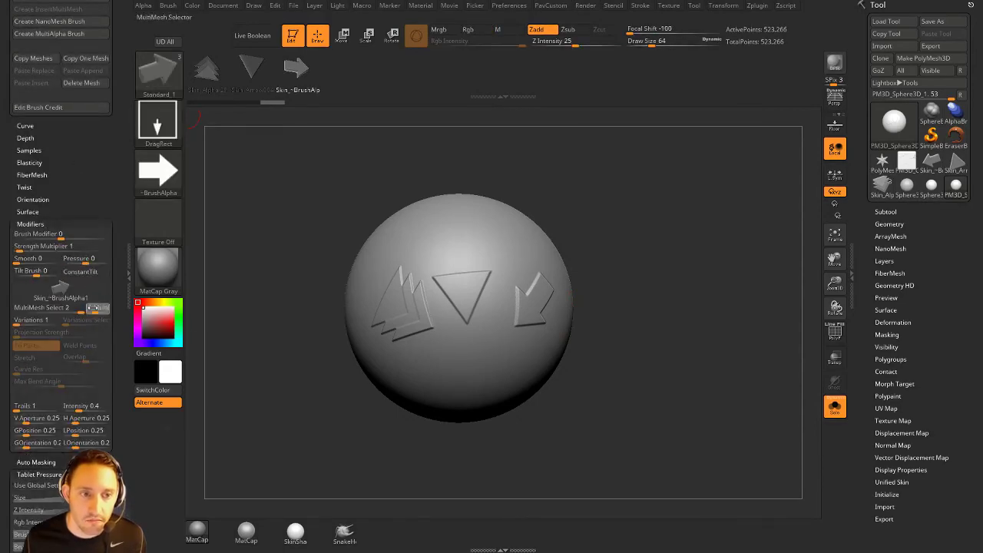
{"action": "left_click_drag", "start_coordinate": [305, 398], "coordinate": [376, 388]}
{"action": "left_click_drag", "start_coordinate": [362, 339], "coordinate": [467, 387]}
Step: Set Z Intensity to 48 and stamp varied arrow and triangle shapes around the sphere, inverting some of them
{"action": "left_click_drag", "start_coordinate": [584, 40], "coordinate": [594, 40]}
{"action": "left_click_drag", "start_coordinate": [688, 203], "coordinate": [613, 216]}
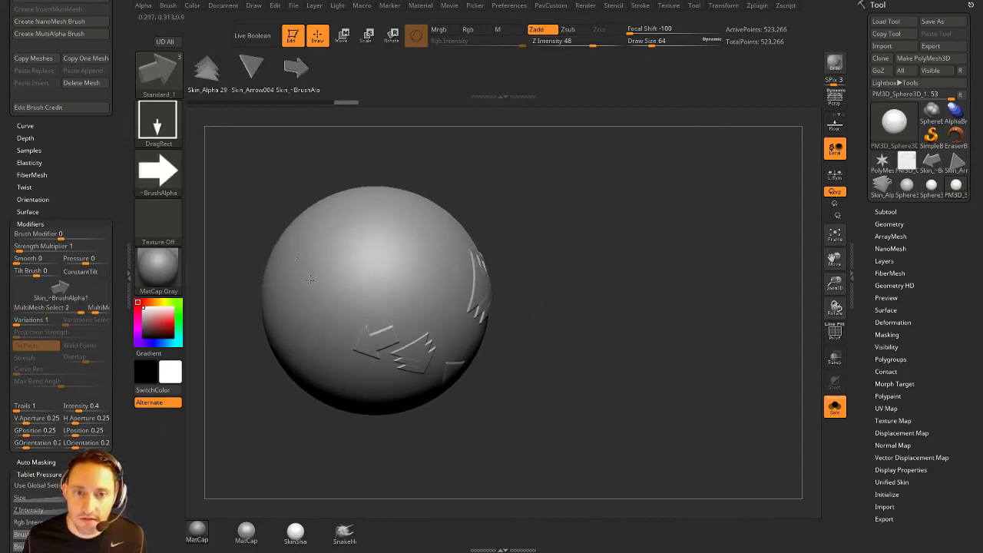
{"action": "left_click_drag", "start_coordinate": [298, 263], "coordinate": [282, 246], "text": "alt"}
{"action": "left_click_drag", "start_coordinate": [343, 255], "coordinate": [362, 274], "text": "alt"}
{"action": "left_click_drag", "start_coordinate": [409, 255], "coordinate": [433, 278], "text": "alt"}
{"action": "left_click_drag", "start_coordinate": [534, 210], "coordinate": [472, 246]}
{"action": "left_click_drag", "start_coordinate": [394, 187], "coordinate": [376, 170], "text": "alt"}
{"action": "left_click_drag", "start_coordinate": [443, 185], "coordinate": [467, 208], "text": "alt"}
{"action": "left_click_drag", "start_coordinate": [513, 177], "coordinate": [520, 158], "text": "alt"}
{"action": "mouse_move", "coordinate": [585, 181]}
{"action": "left_mouse_down"}
{"action": "mouse_move", "coordinate": [641, 275]}
{"action": "mouse_move", "coordinate": [574, 284]}
{"action": "left_mouse_up"}
{"action": "left_click_drag", "start_coordinate": [507, 255], "coordinate": [489, 237]}
{"action": "left_click_drag", "start_coordinate": [538, 235], "coordinate": [556, 252]}
{"action": "left_click_drag", "start_coordinate": [674, 245], "coordinate": [630, 272]}
{"action": "left_click_drag", "start_coordinate": [619, 327], "coordinate": [639, 345]}
{"action": "left_click_drag", "start_coordinate": [733, 355], "coordinate": [691, 274]}
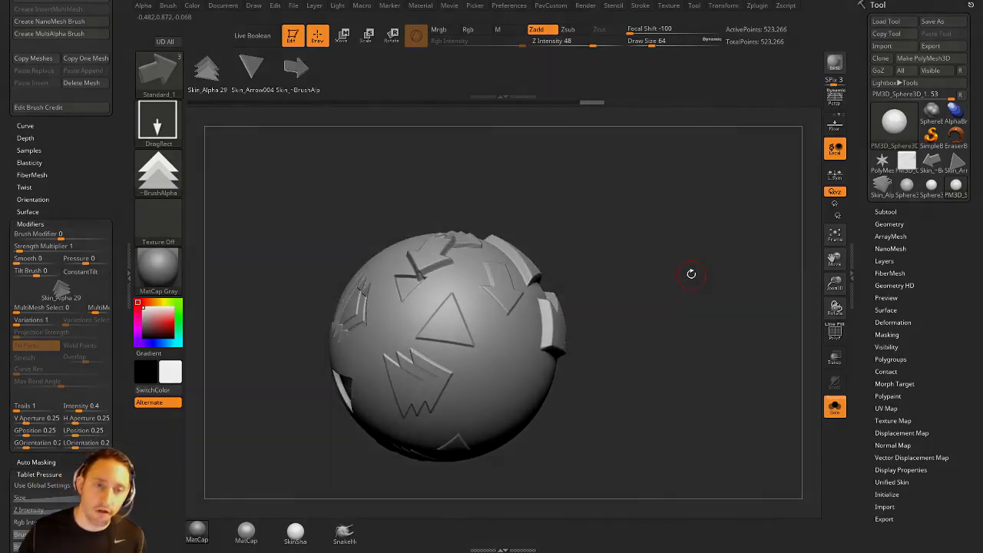